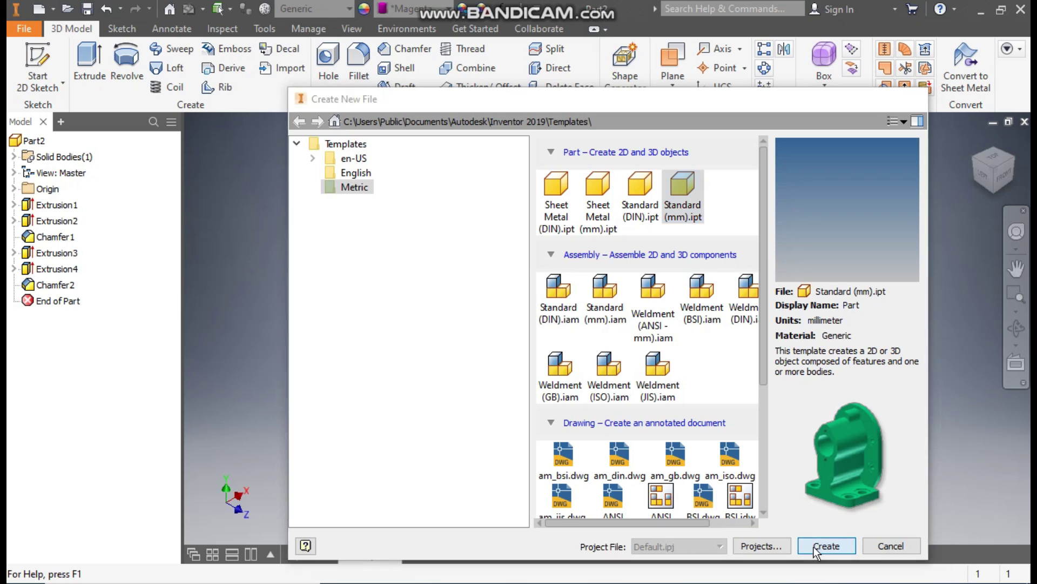
Step: Start a sketch on the XY plane and draw a two-point rectangle leftward from the origin, about 32 mm wide and 7 mm high
left_click(37, 58)
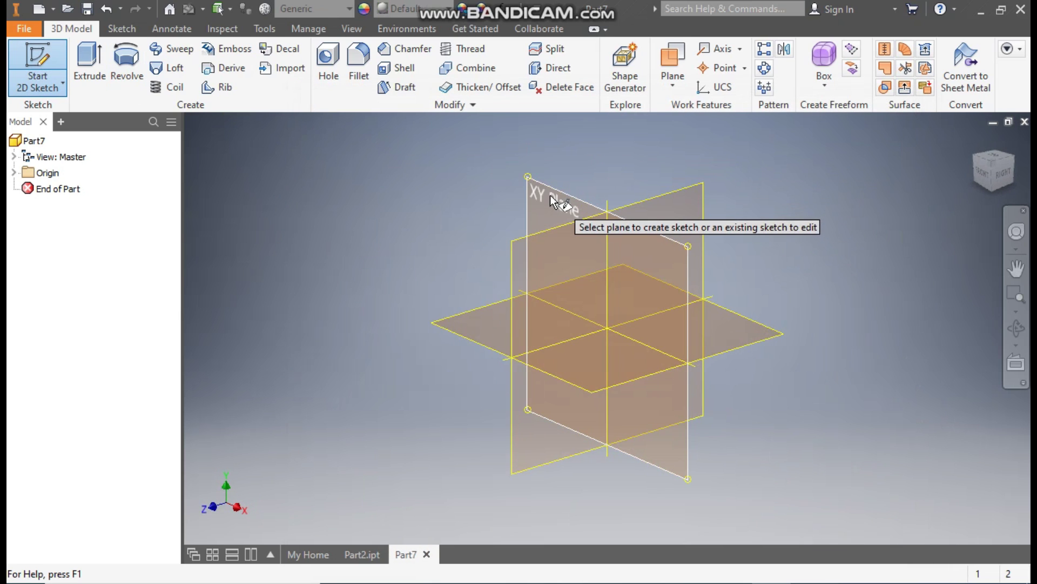
left_click(551, 197)
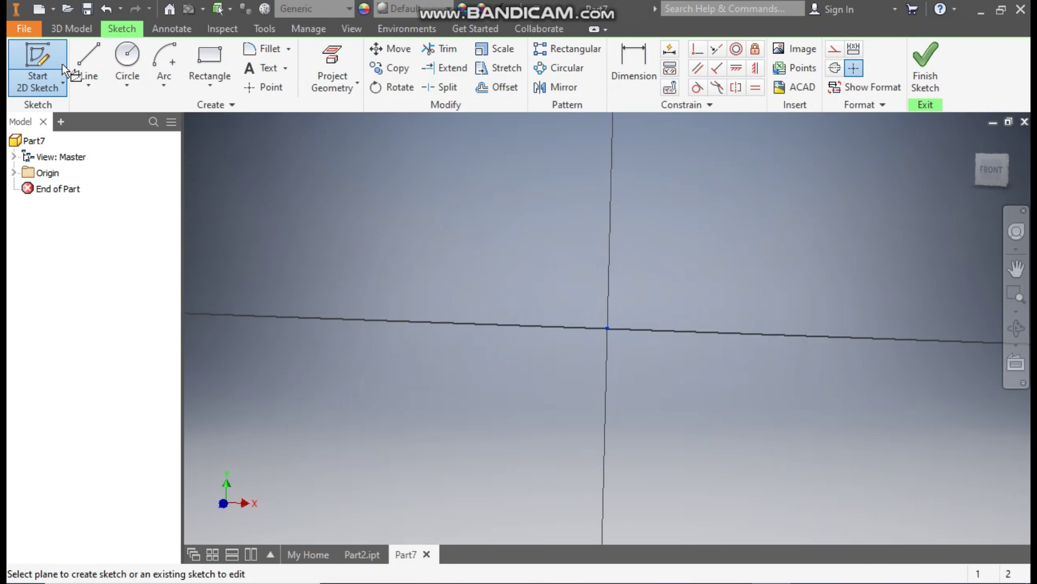
left_click(208, 80)
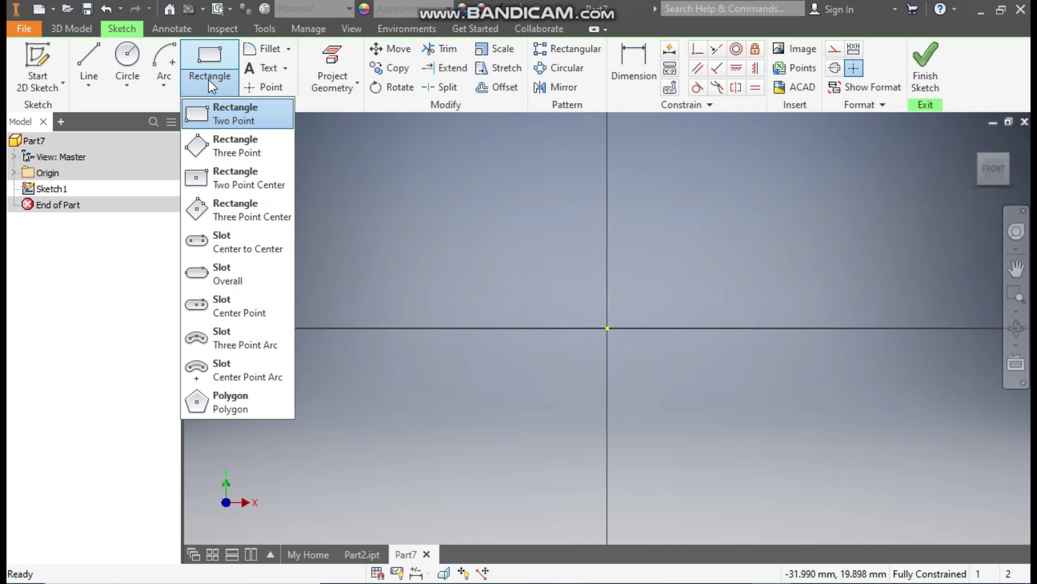
left_click(214, 123)
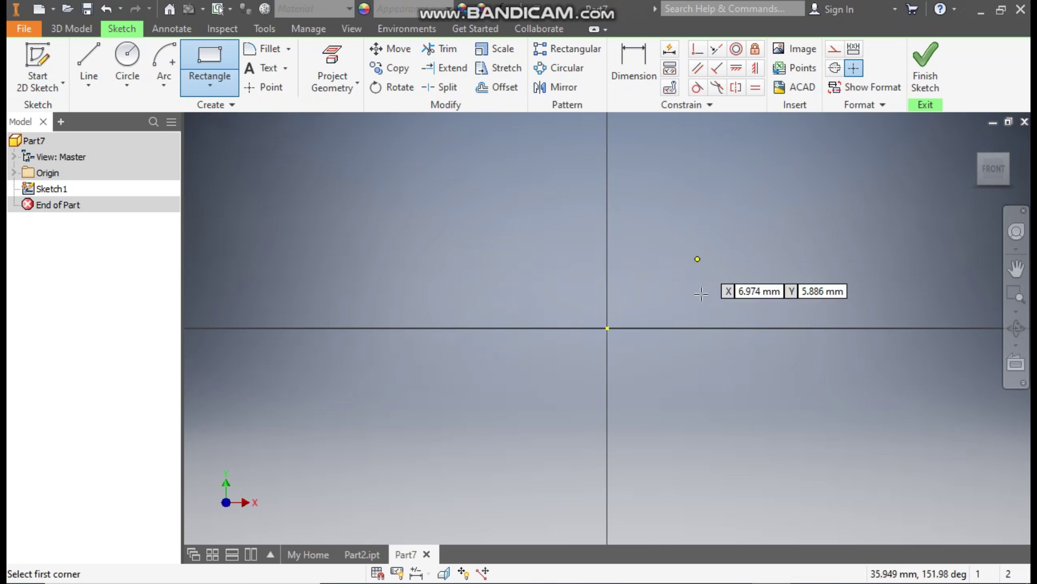
left_click(607, 328)
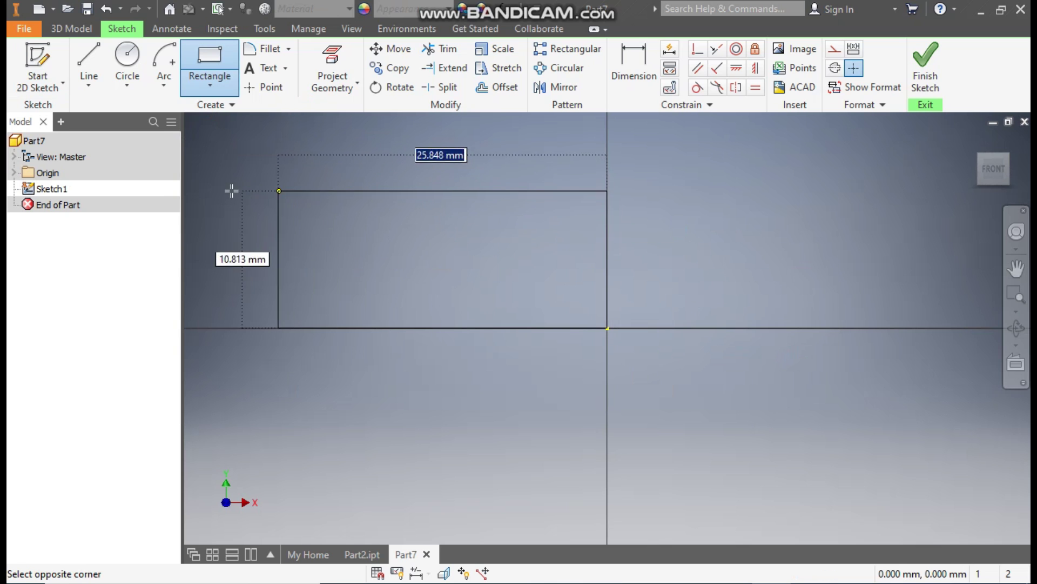
left_click(204, 245)
Step: Draw an upright rectangle from the origin overlapping the base rectangle's right end, about 14 mm wide and 31 mm high
scroll(654, 231, "down", 3)
middle_click_drag(655, 230, 696, 303)
left_click(669, 366)
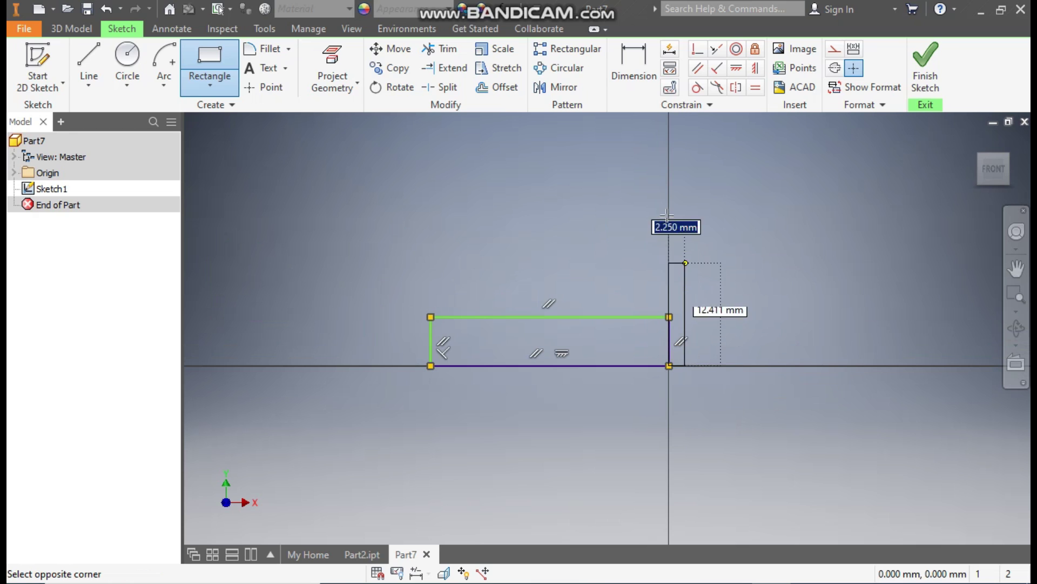
left_click(566, 137)
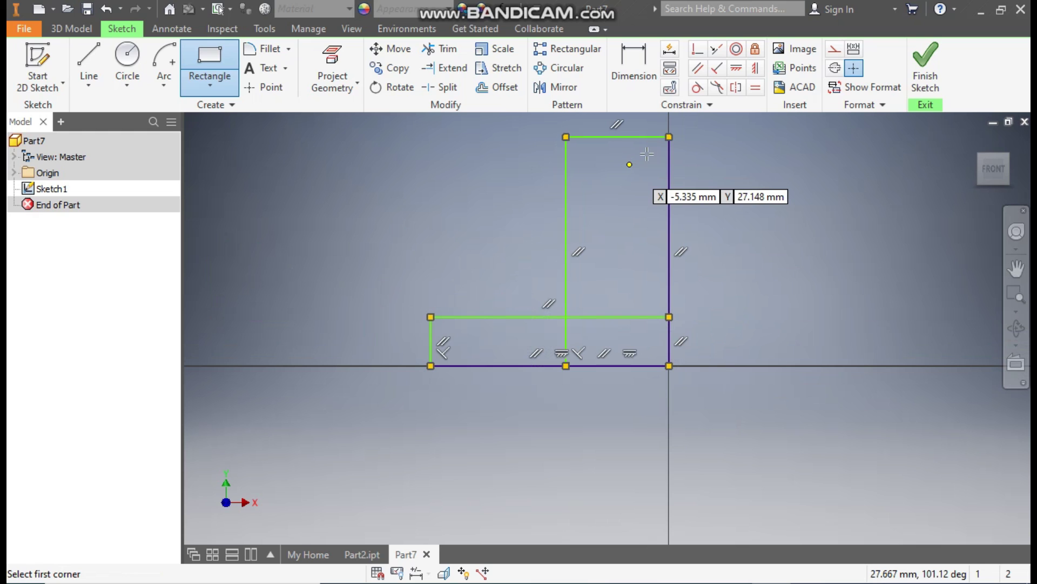
Step: Dimension the upright rectangle to 42 mm high and 20 mm wide
left_click(638, 55)
left_click(669, 187)
left_click(708, 213)
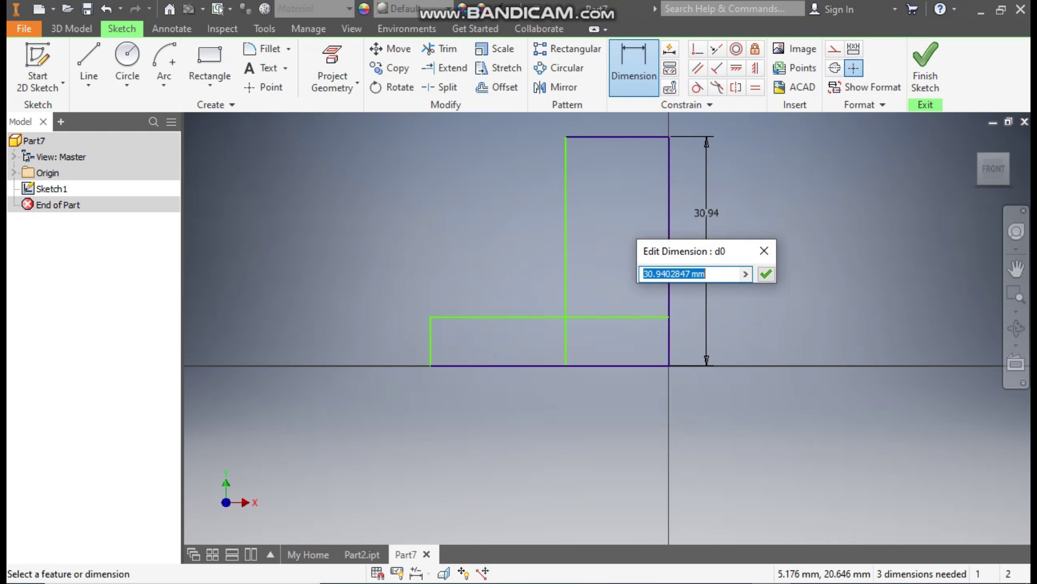
type("42")
key("Return")
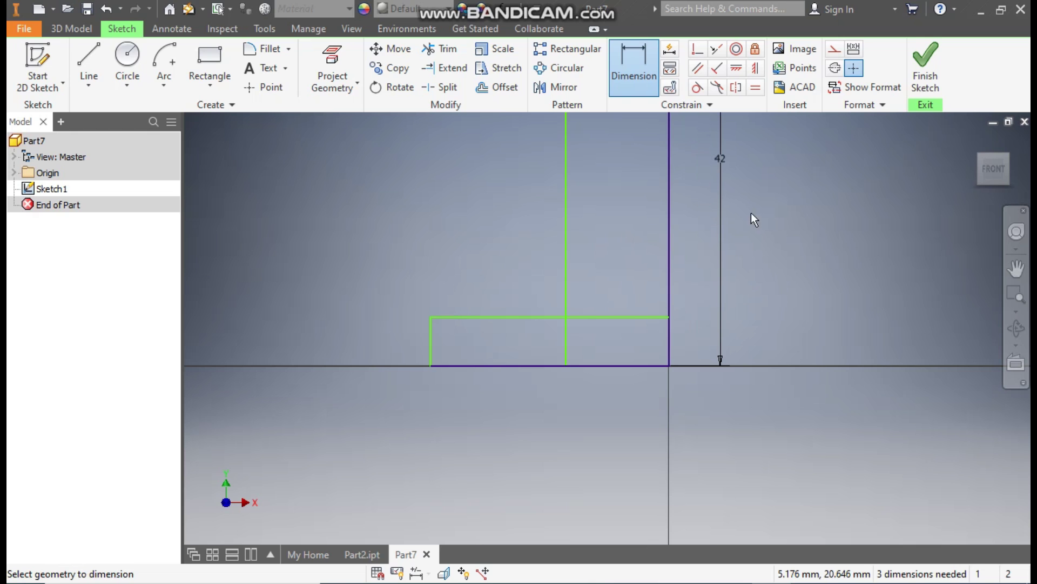
scroll(577, 236, "down", 1)
middle_click_drag(576, 236, 578, 306)
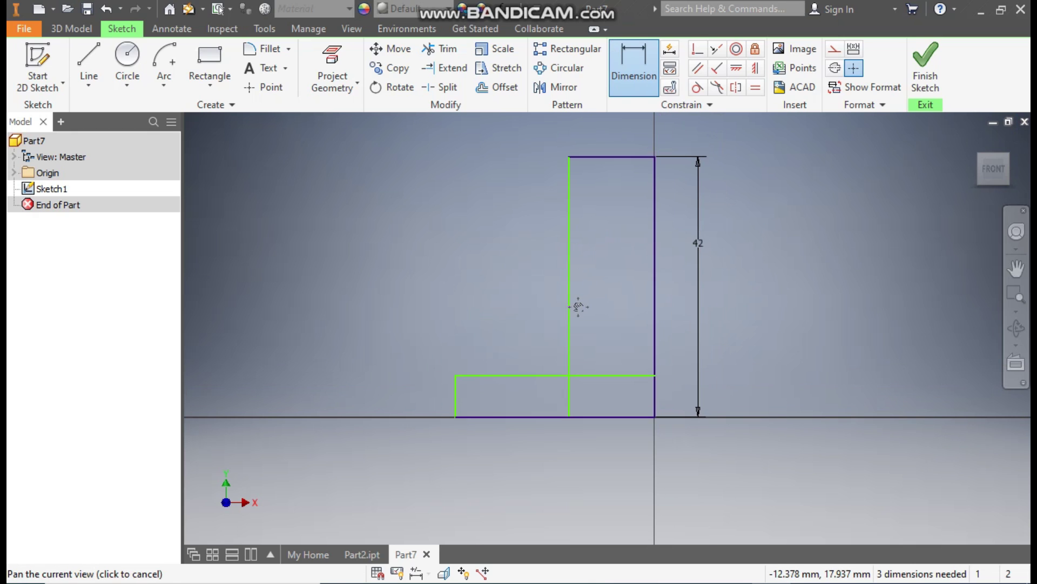
left_click(617, 156)
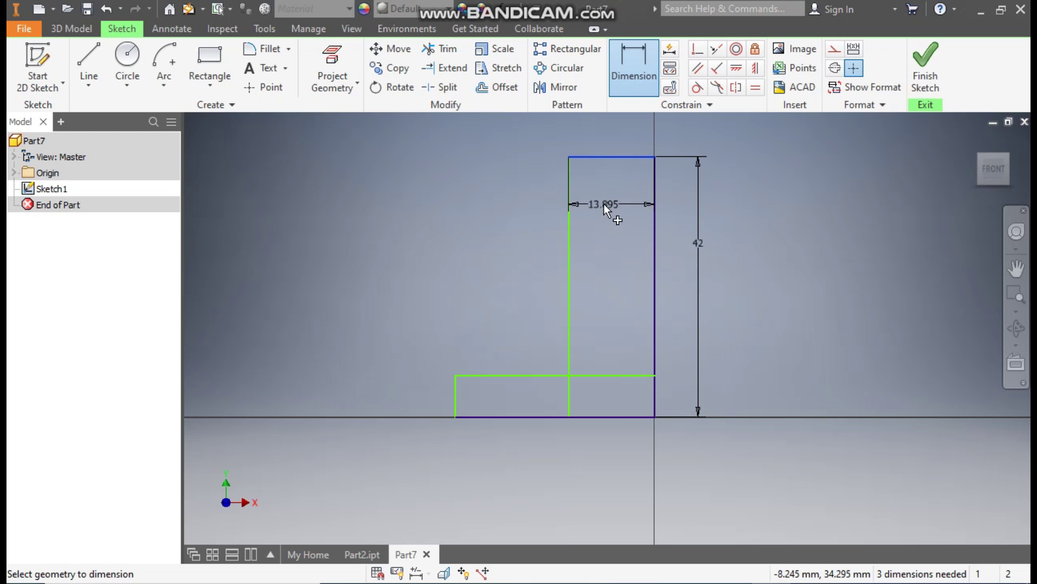
left_click(604, 203)
type("20")
key("Return")
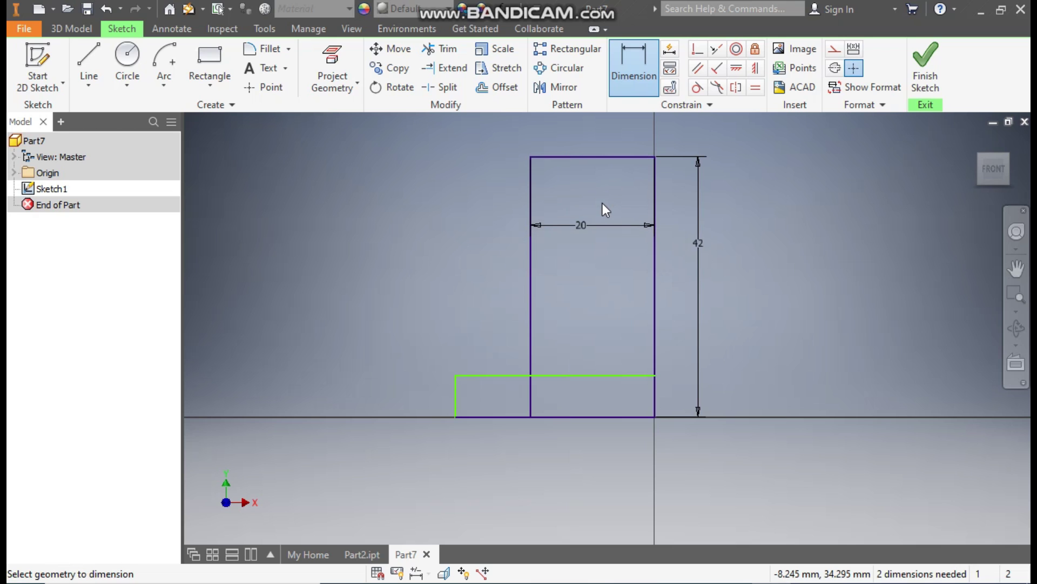
Step: Dimension the base rectangle to 60 mm long and 10 mm high
left_click(494, 375)
left_click(539, 451)
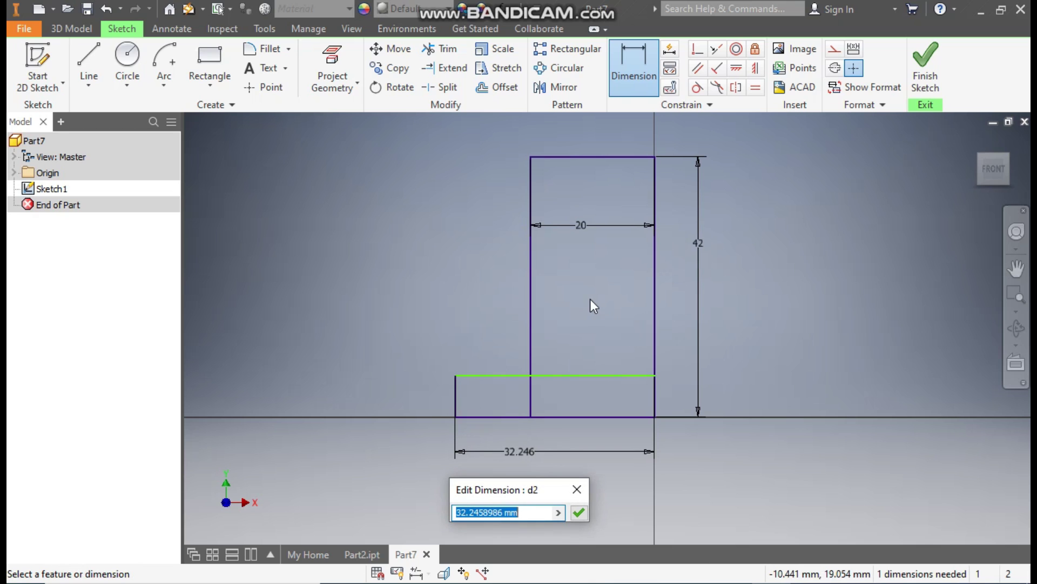
type("60")
key("Return")
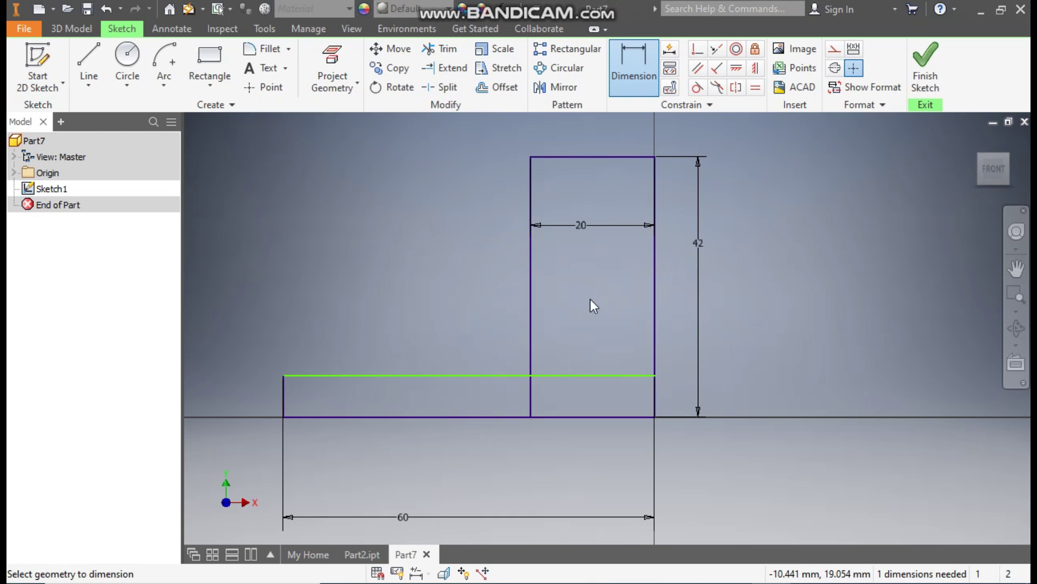
left_click(283, 406)
left_click(261, 406)
type("10")
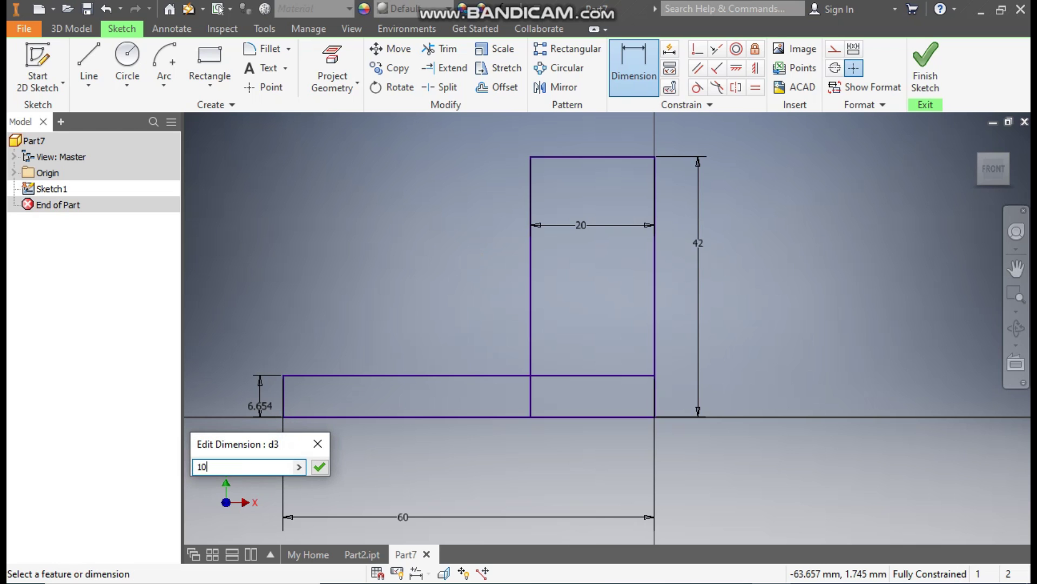
key("Return")
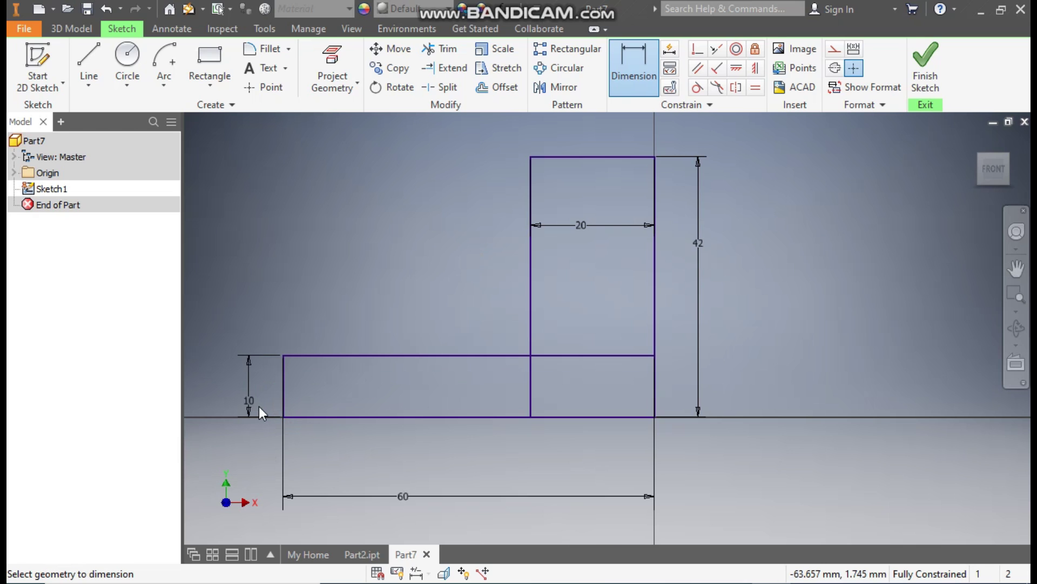
Step: Finish the sketch and extrude the whole L-shaped profile 30 mm symmetrically about the sketch plane
left_click(926, 76)
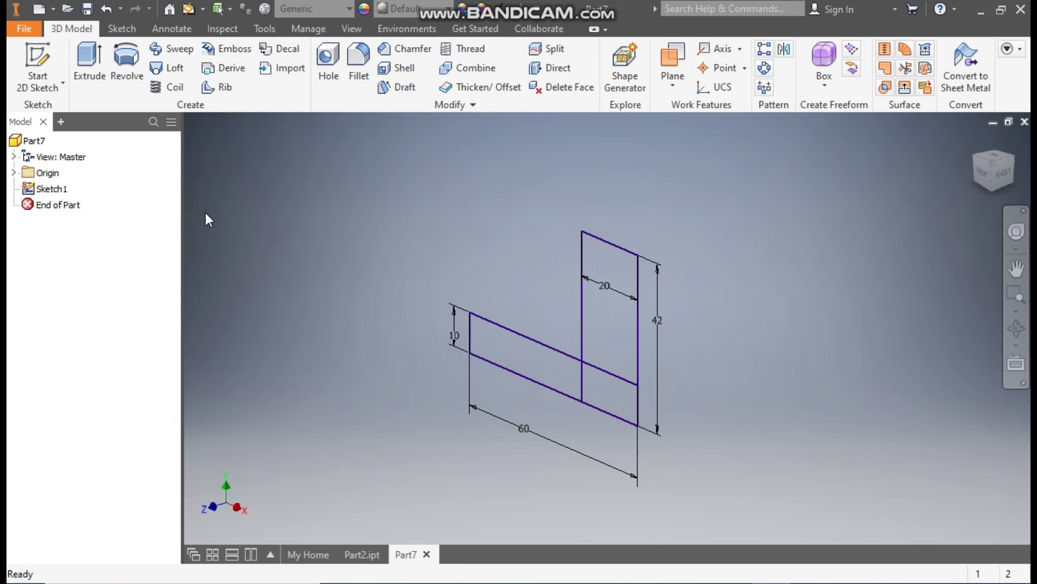
left_click(89, 70)
left_click(600, 313)
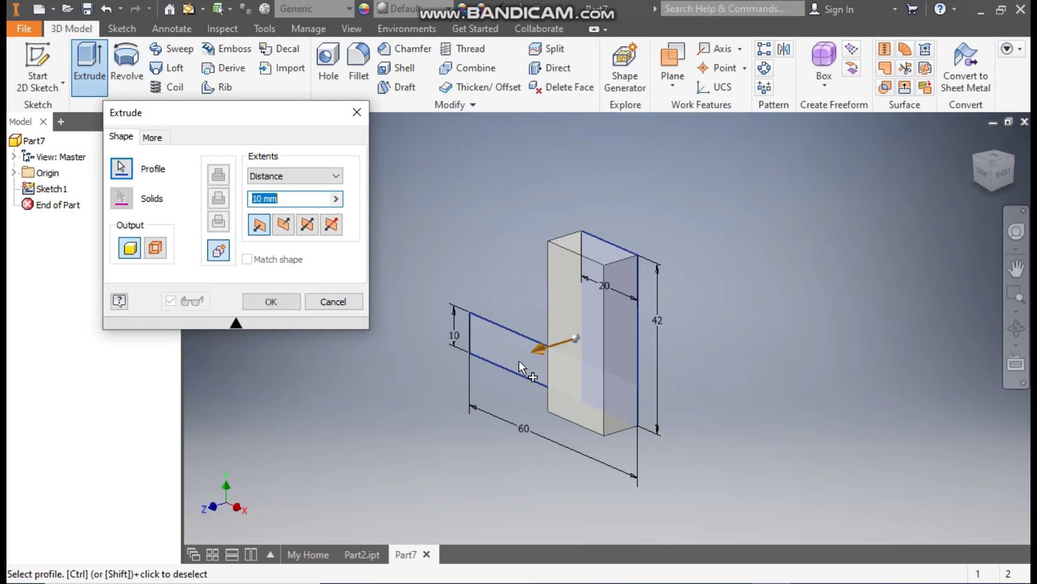
left_click(308, 230)
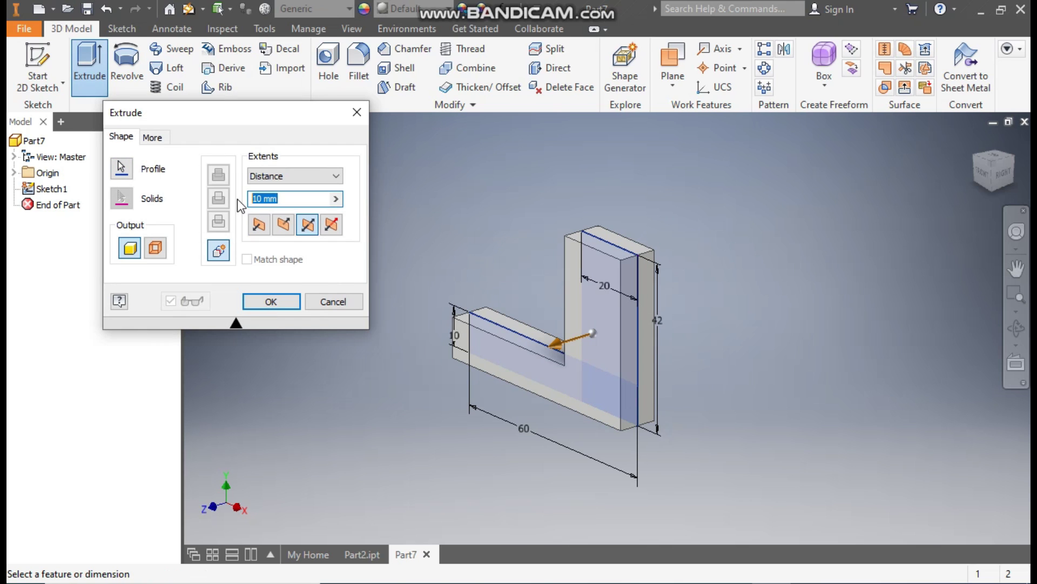
type("30")
left_click(276, 301)
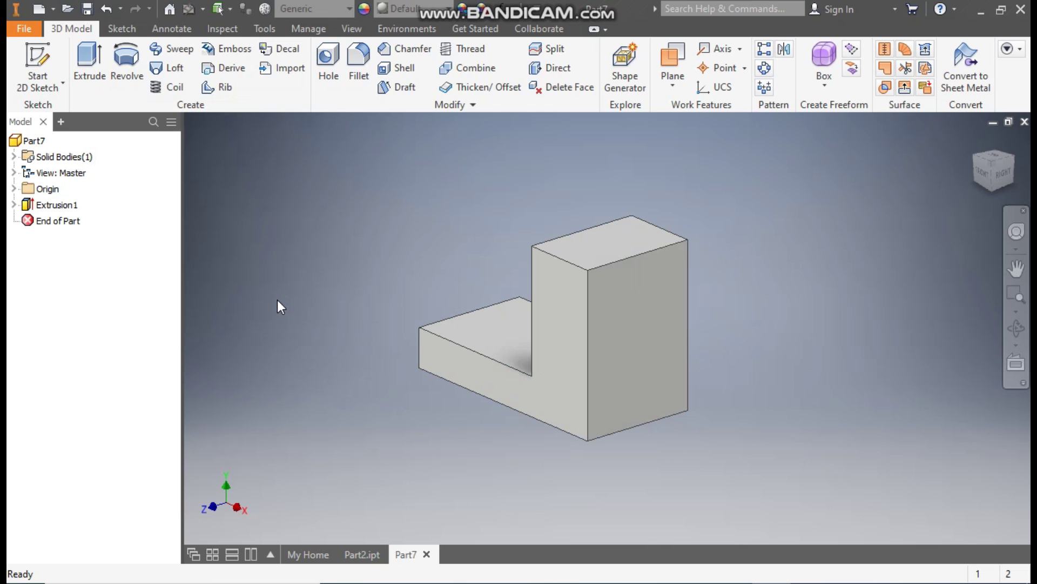
Step: Start a sketch on the front L-shaped face and draw a 10 mm diameter circle near the upright's top
left_click(567, 274)
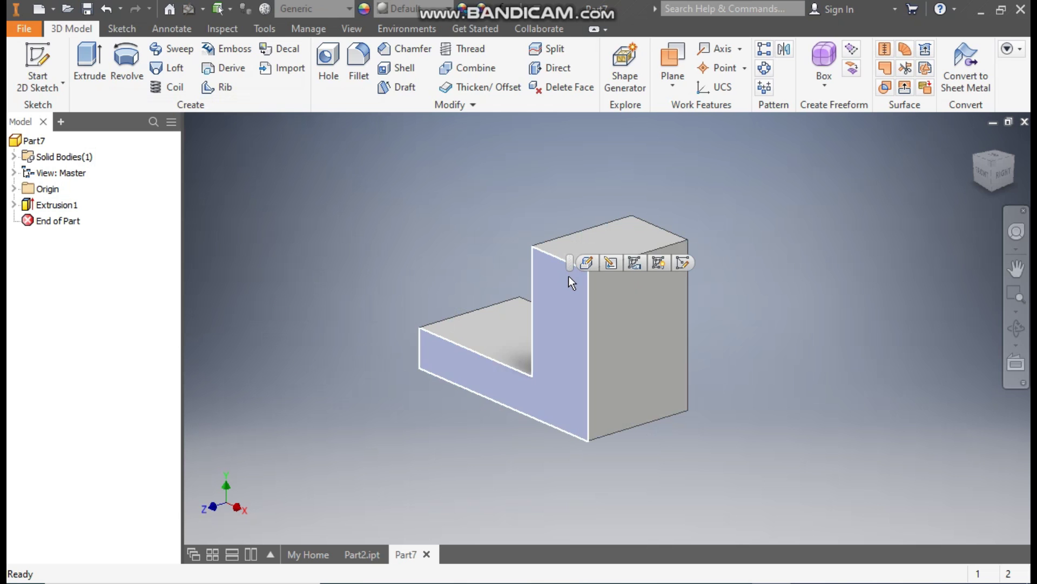
left_click(687, 263)
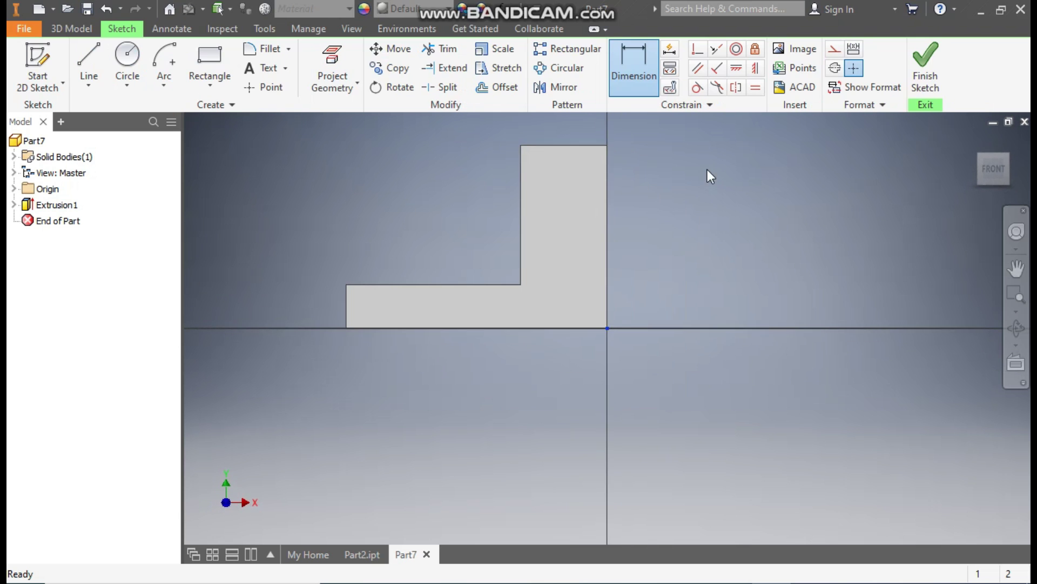
left_click(130, 56)
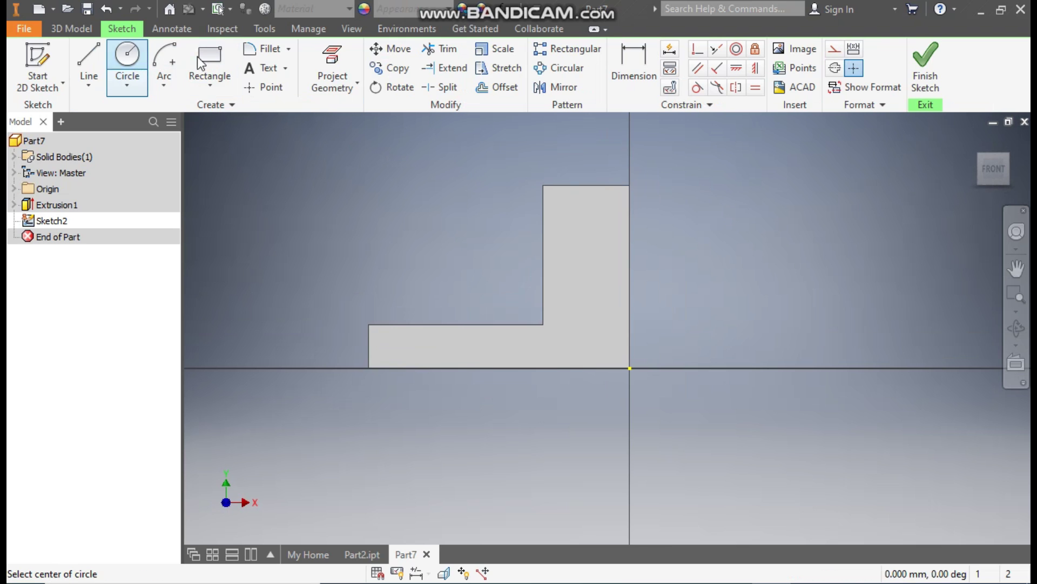
left_click(577, 213)
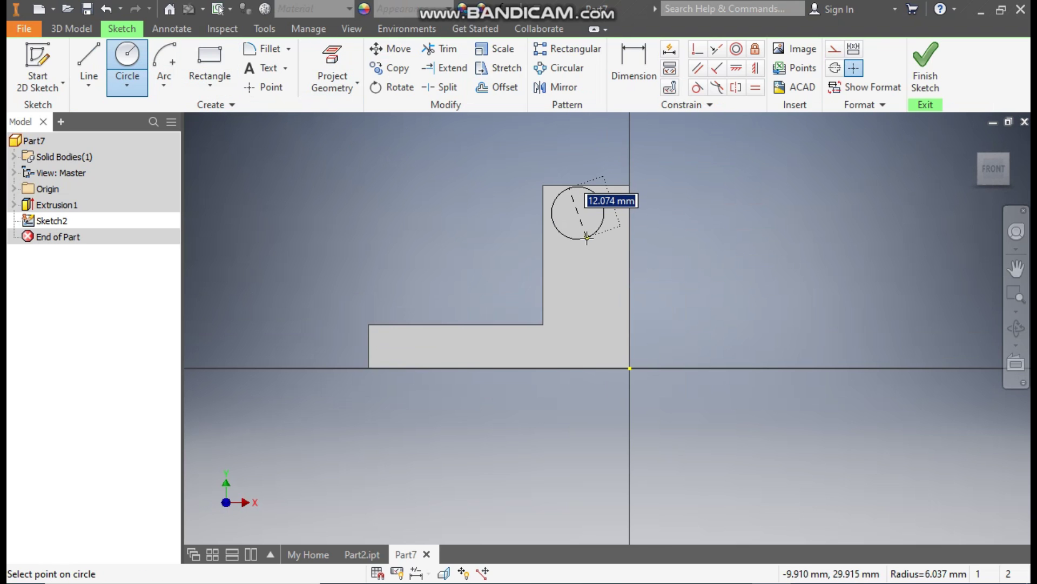
type("10")
key("Return")
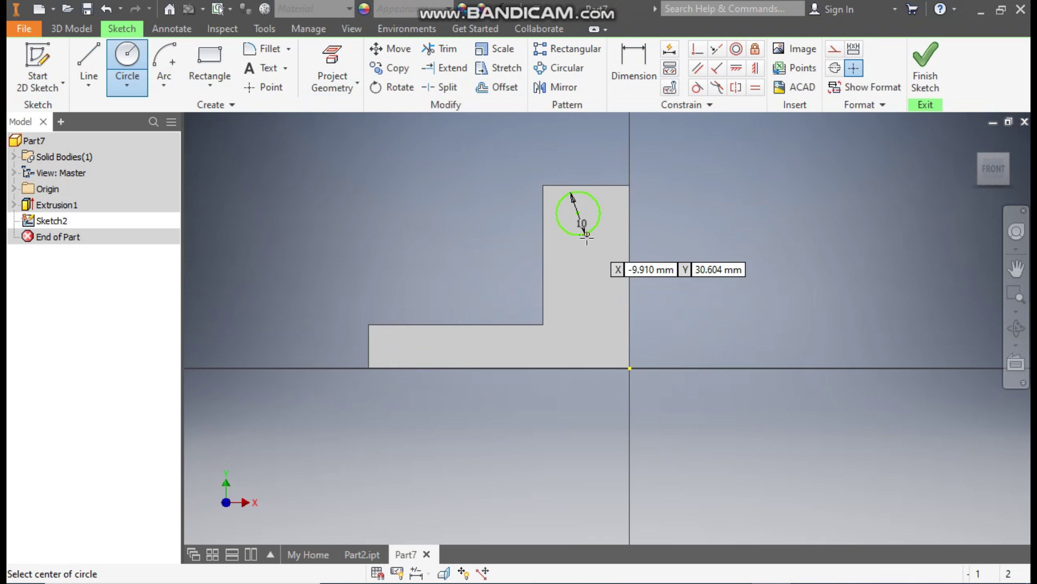
Step: Dimension the circle's center 30 mm above the bottom edge of the part
left_click(643, 61)
left_click(600, 213)
left_click(585, 367)
left_click(659, 295)
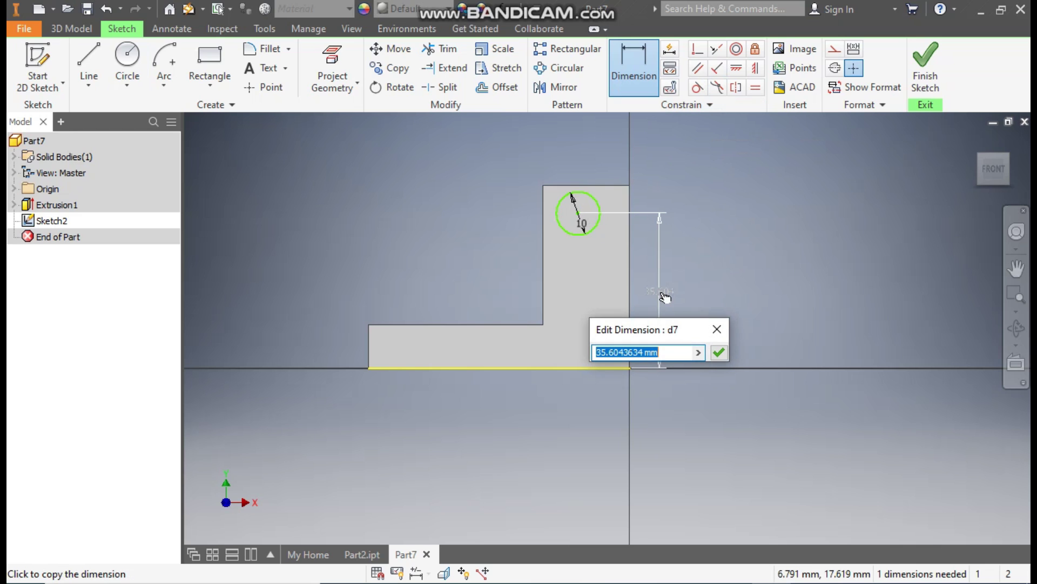
type("30")
key("Return")
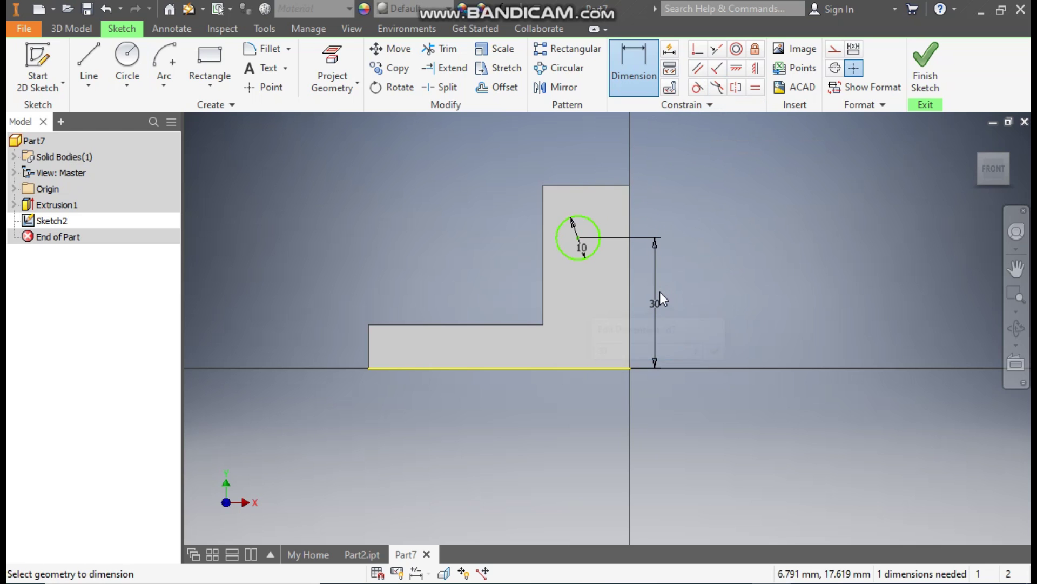
Step: Align the circle's center vertically with the midpoint of the upright's top edge using a Vertical constraint
left_click(756, 70)
left_click(585, 186)
left_click(579, 238)
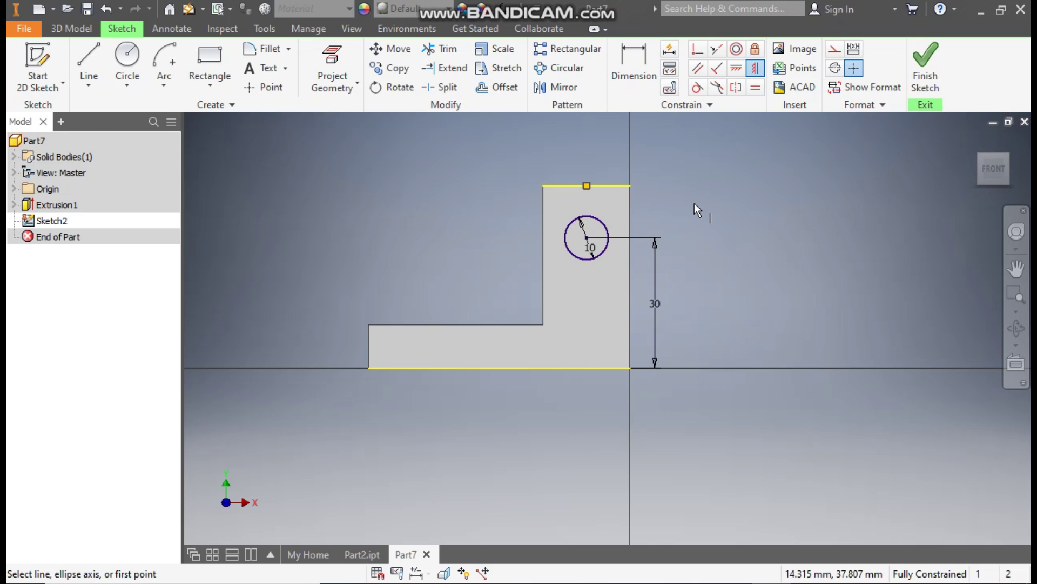
Step: Draw a two-point rectangle about 6 mm wide and 16 mm high from above the upright's top edge down into the circle
left_click(210, 84)
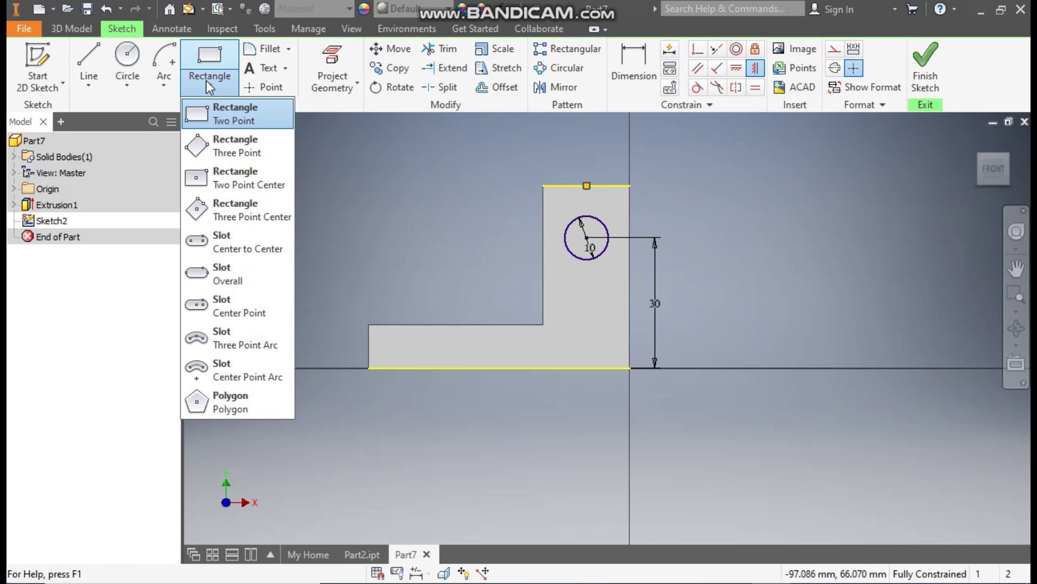
left_click(229, 114)
scroll(618, 185, "up", 3)
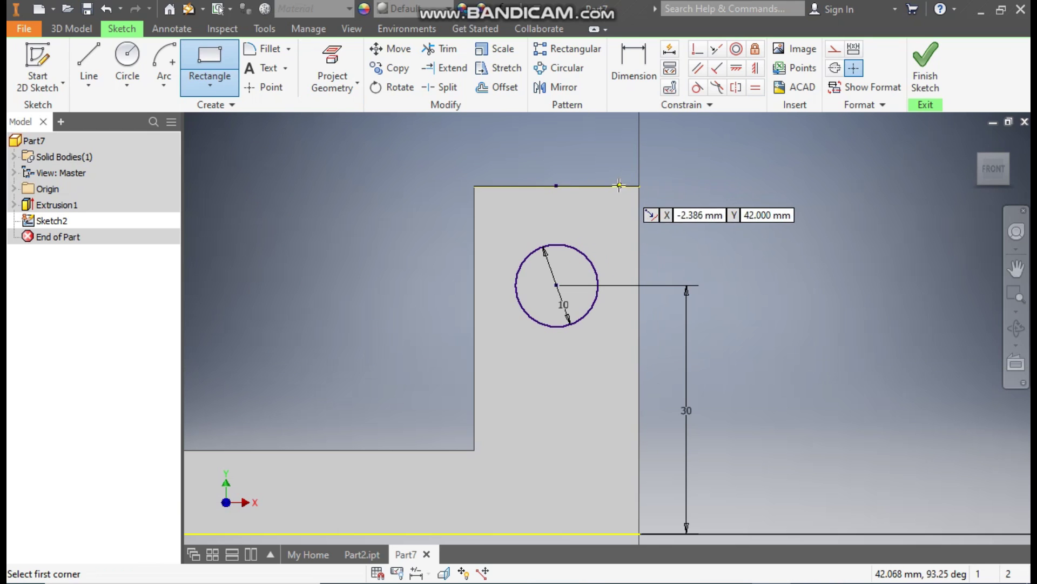
left_click(528, 146)
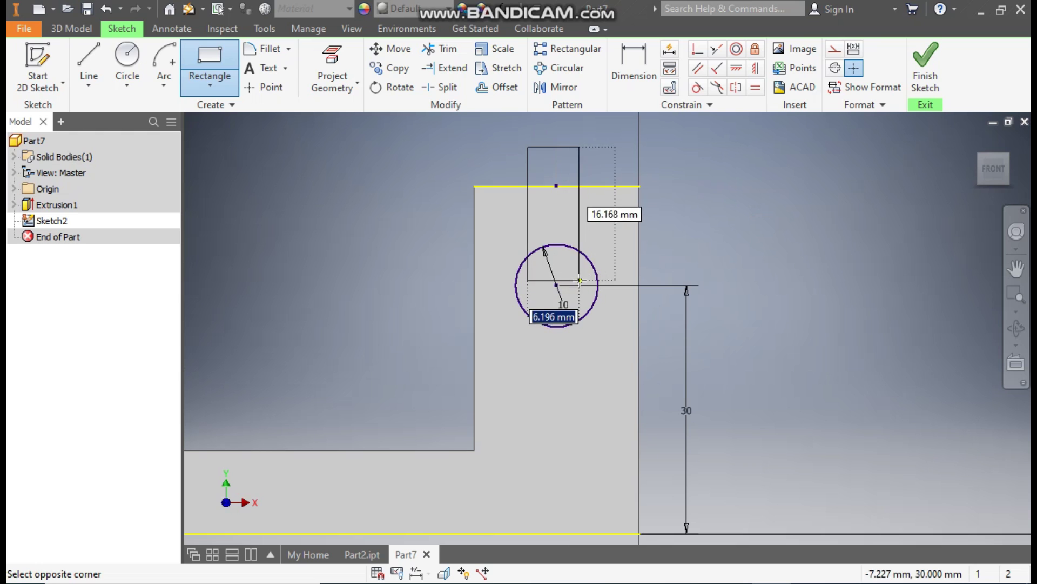
left_click(581, 275)
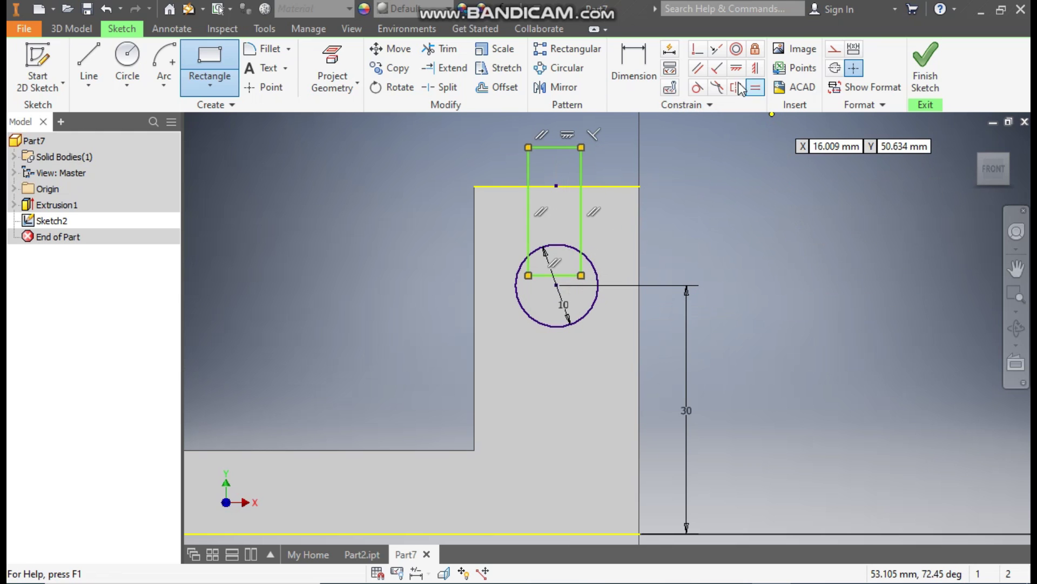
Step: Make the narrow rectangle's top and bottom edge midpoints coincident with the upright's top edge midpoint and the circle's center
left_click(698, 51)
left_click(555, 147)
left_click(556, 187)
left_click(557, 187)
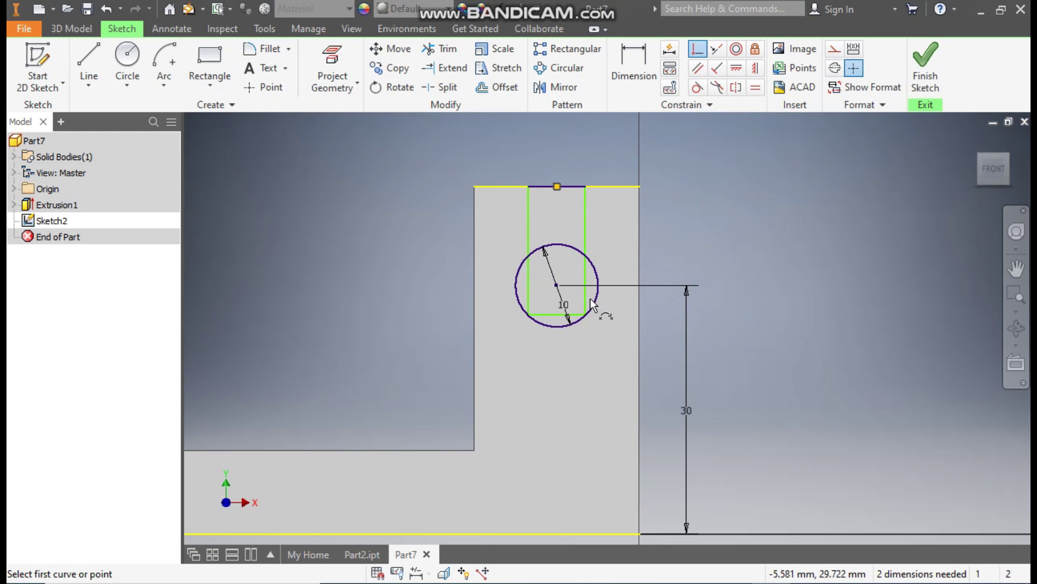
left_click(557, 314)
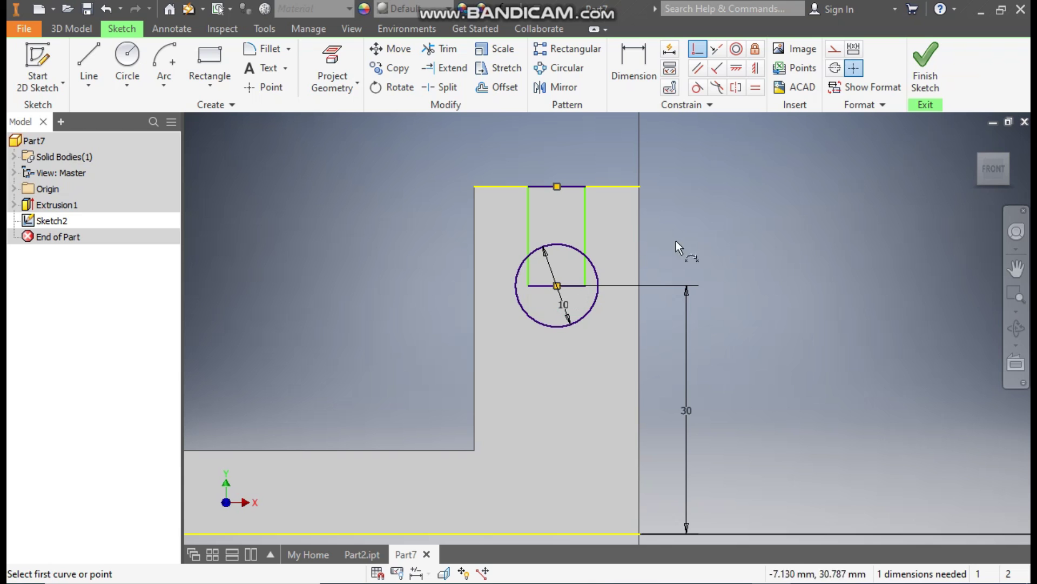
Step: Set the narrow slot rectangle's width to 3 mm and finish the sketch
left_click(643, 62)
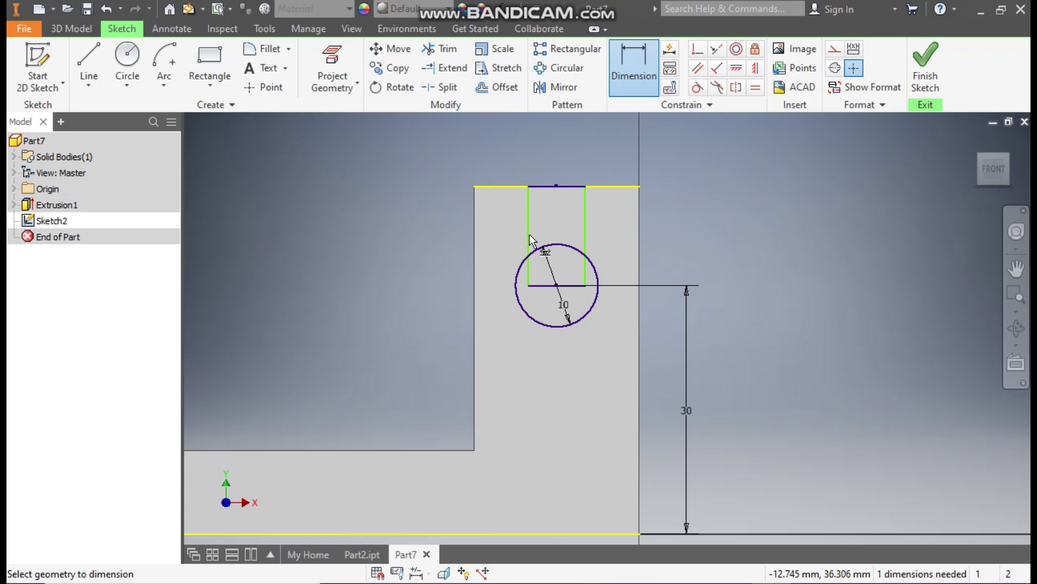
left_click(584, 222)
left_click(568, 148)
type("3")
key("Return")
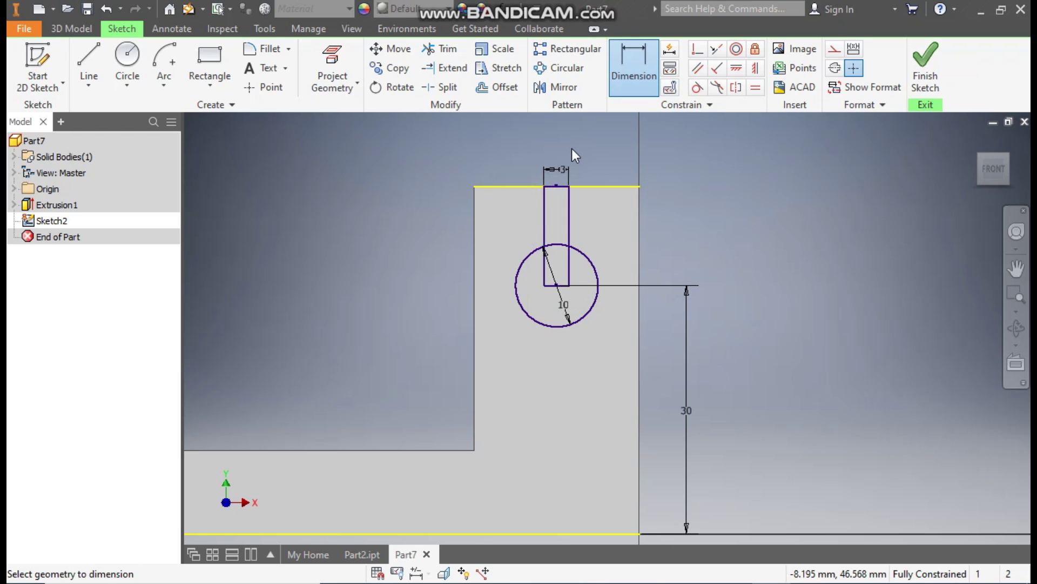
left_click(926, 65)
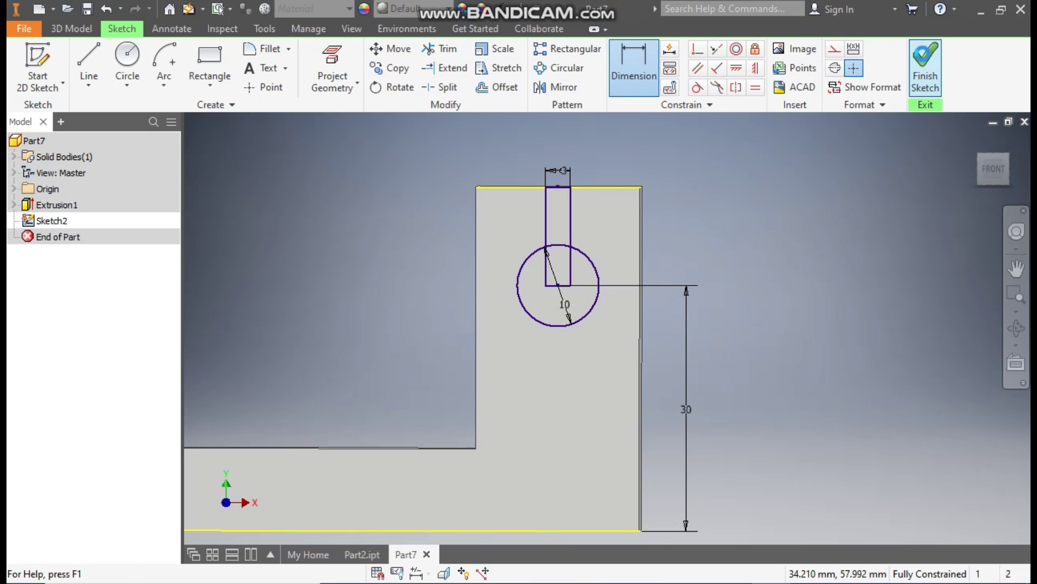
Step: Cut the circle and slot profiles 30 mm through the upright with Extrude
left_click(89, 64)
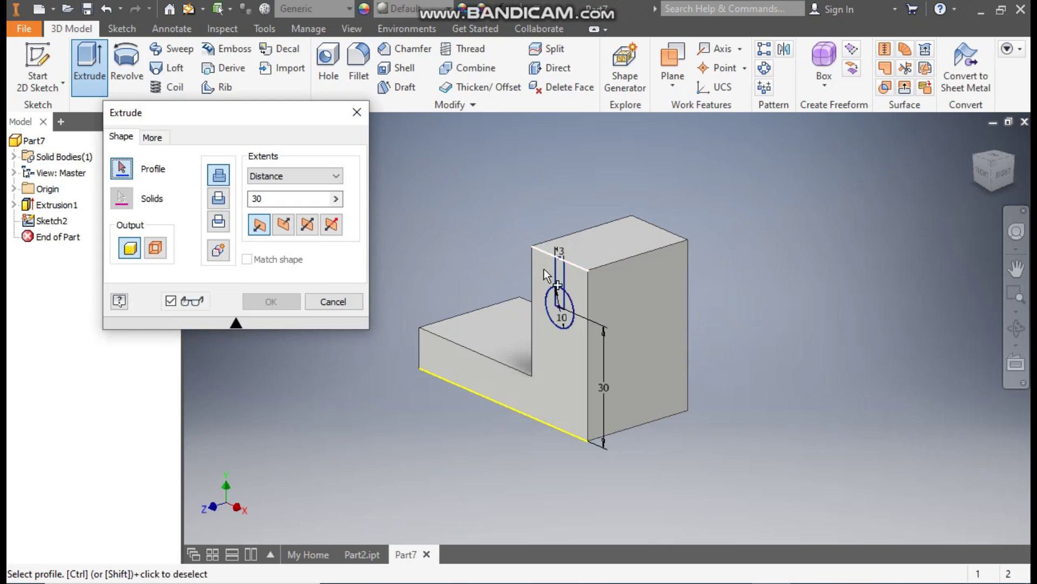
left_click(560, 280)
left_click(563, 316)
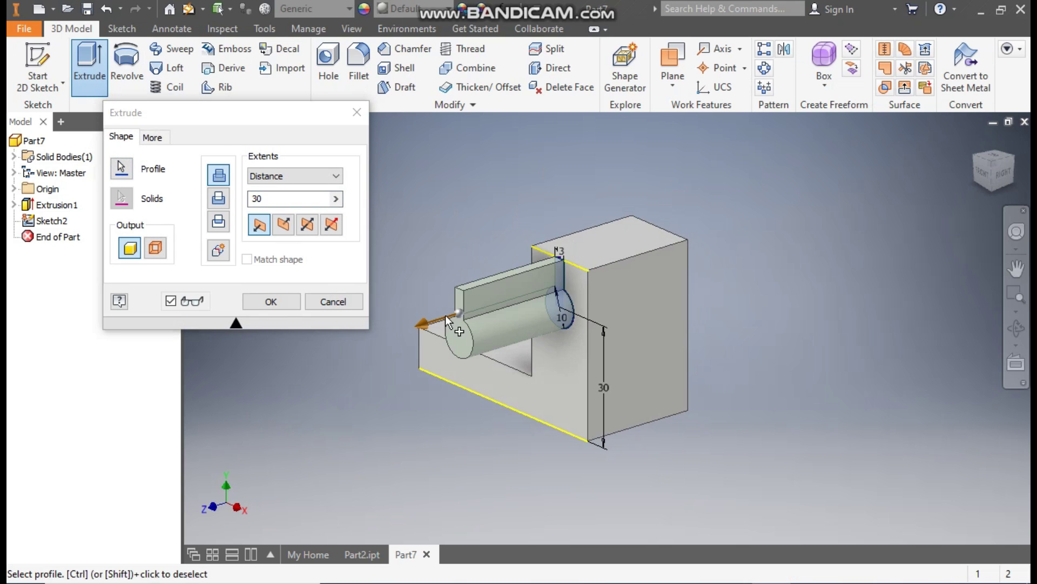
left_click(283, 226)
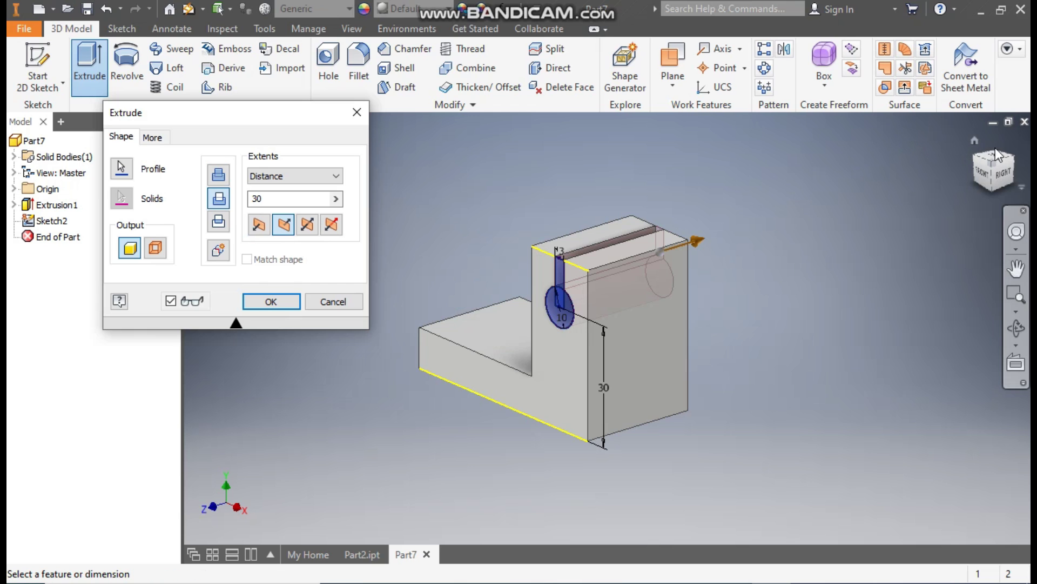
left_click(1014, 158)
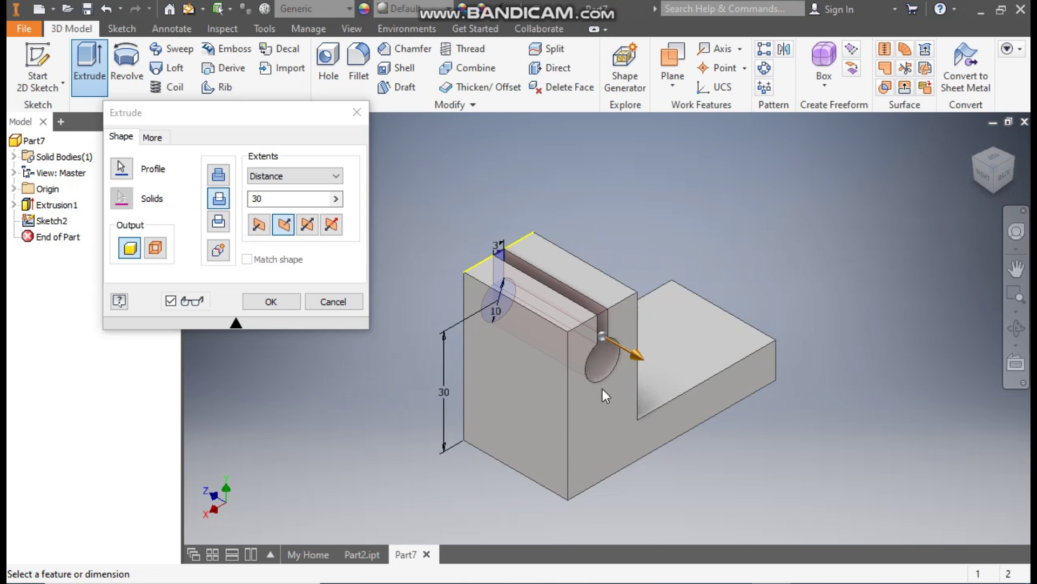
left_click(261, 197)
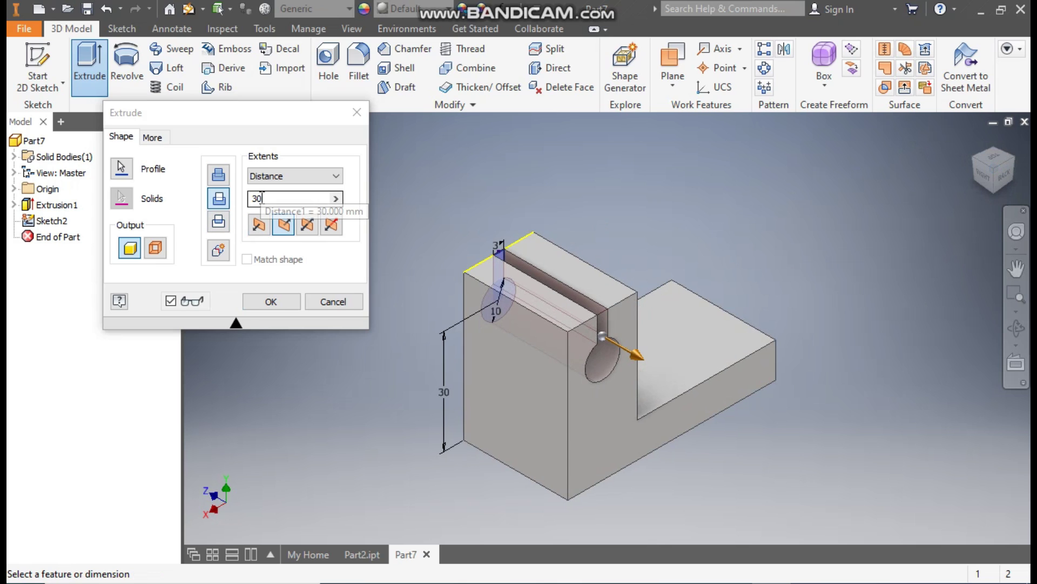
left_click(279, 306)
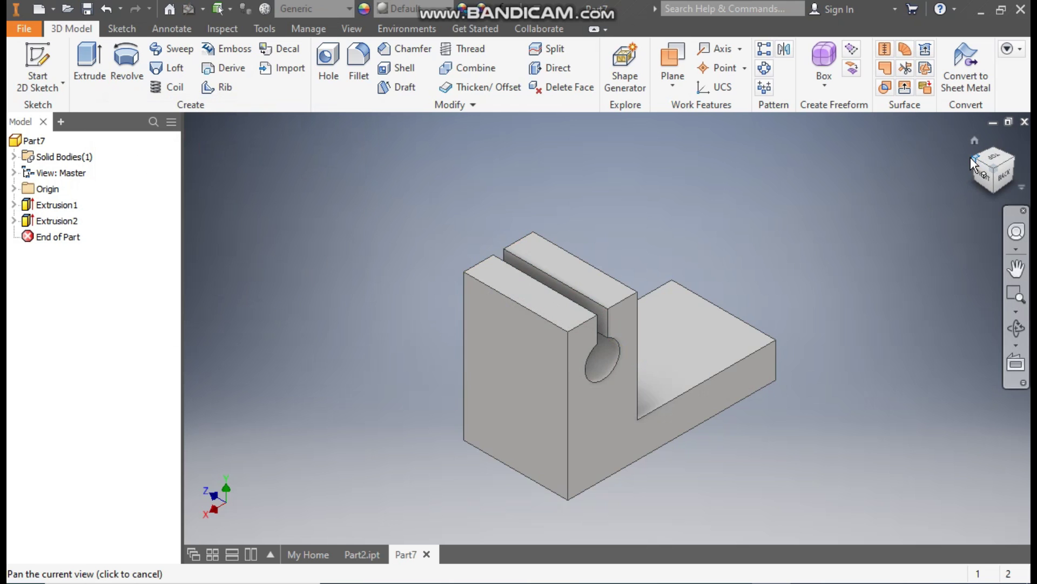
Step: Chamfer the two outer long top edges of the upright by 5 mm
left_click(970, 156)
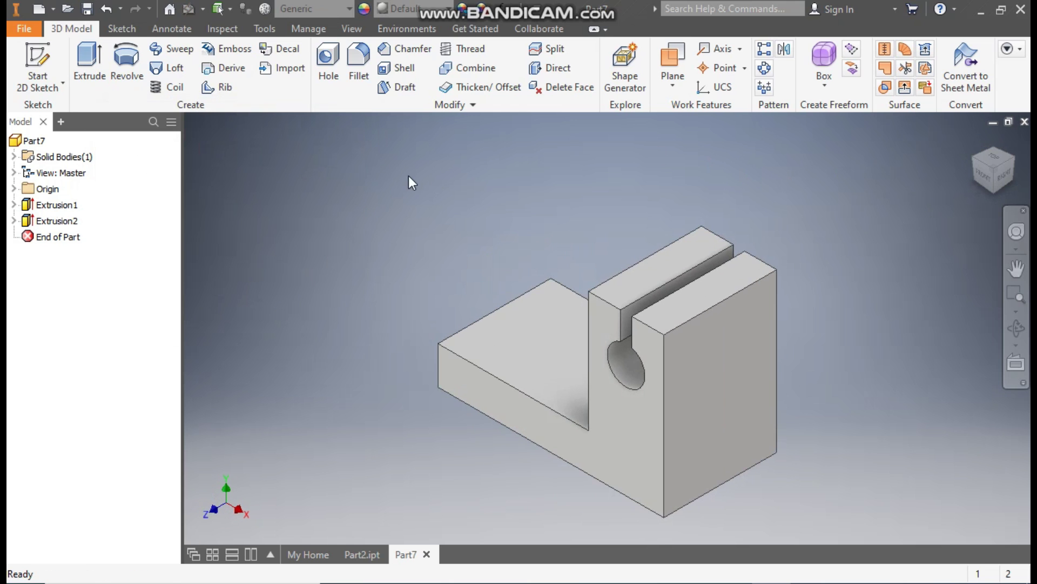
left_click(396, 49)
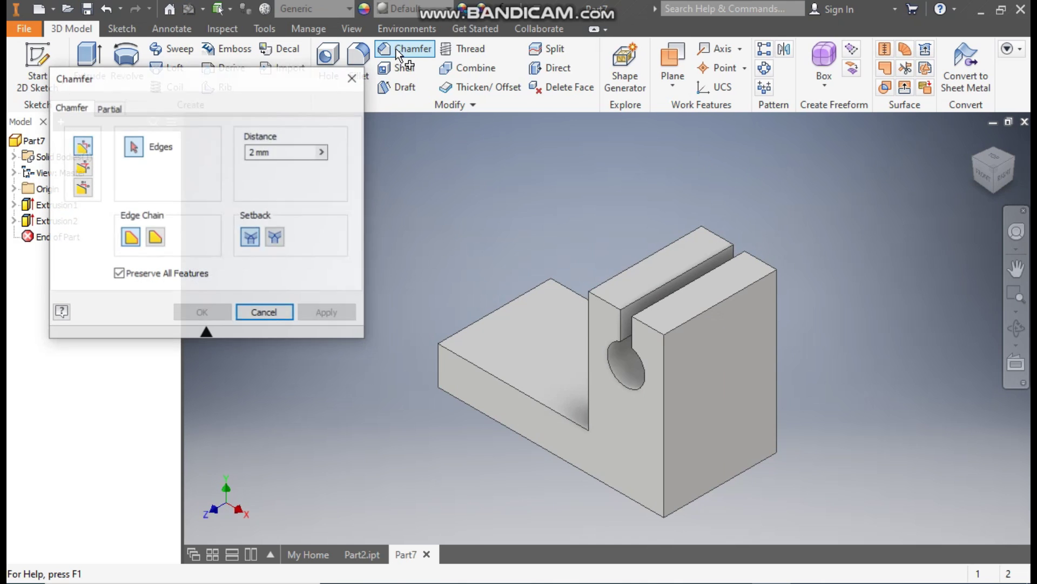
left_click_drag(269, 153, 251, 152)
type("5")
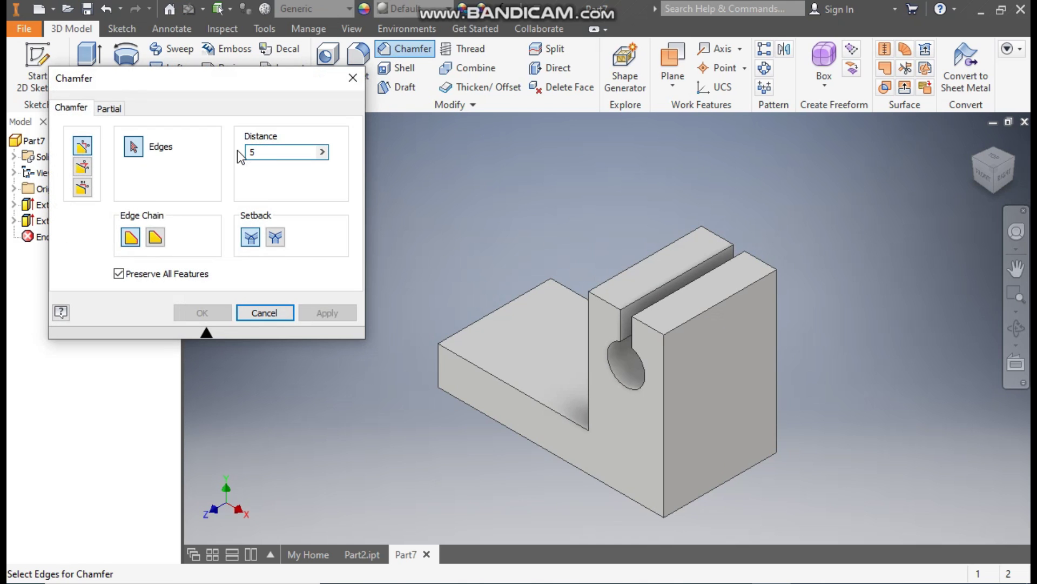
left_click(653, 251)
left_click(737, 289)
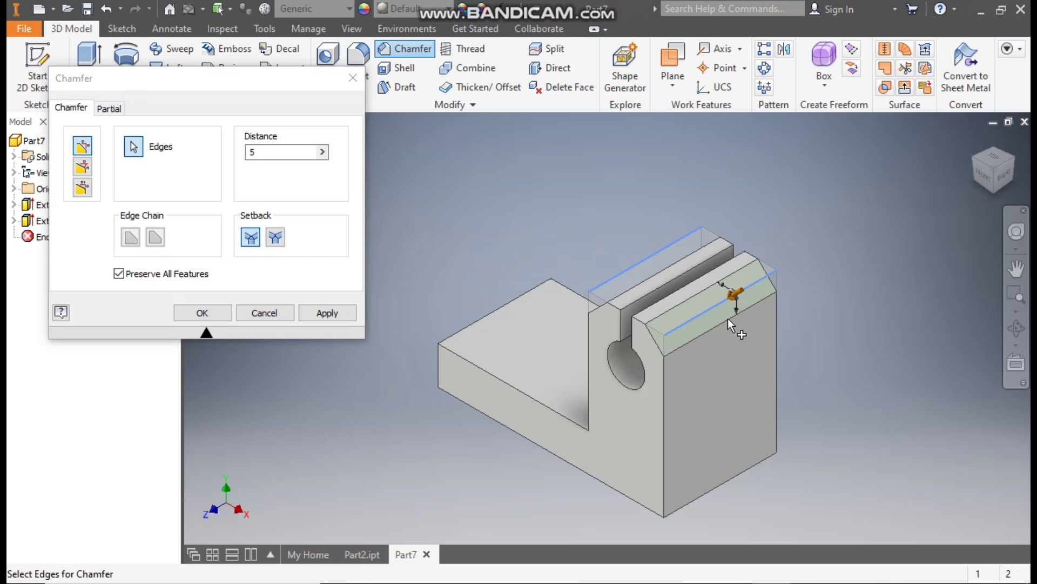
left_click(203, 313)
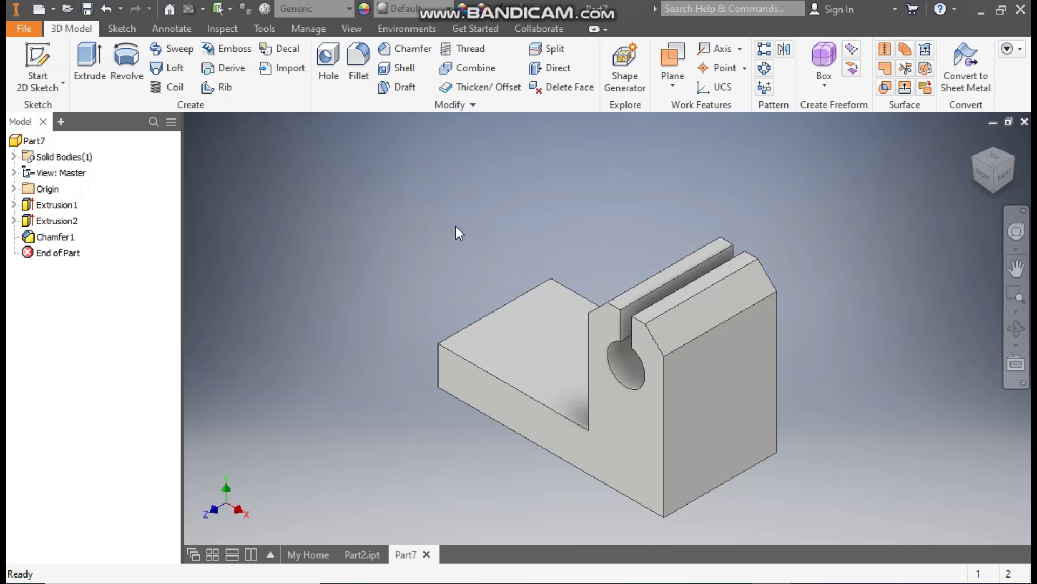
Step: Start a sketch on the upright's top face and draw a two-point rectangle from its inner edge to beyond its outer edge
left_click(682, 264)
left_click(798, 253)
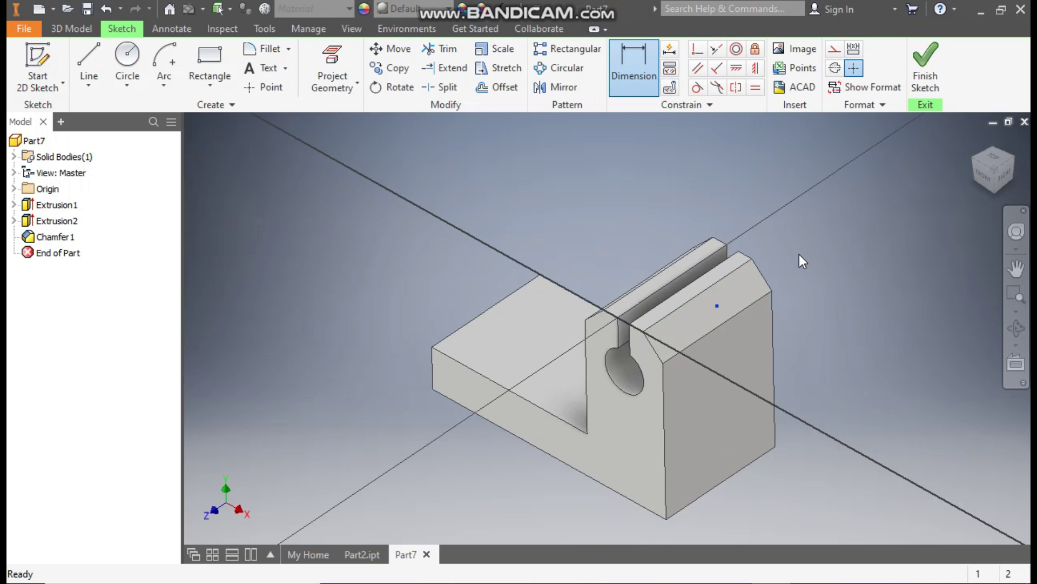
left_click(219, 79)
left_click(232, 118)
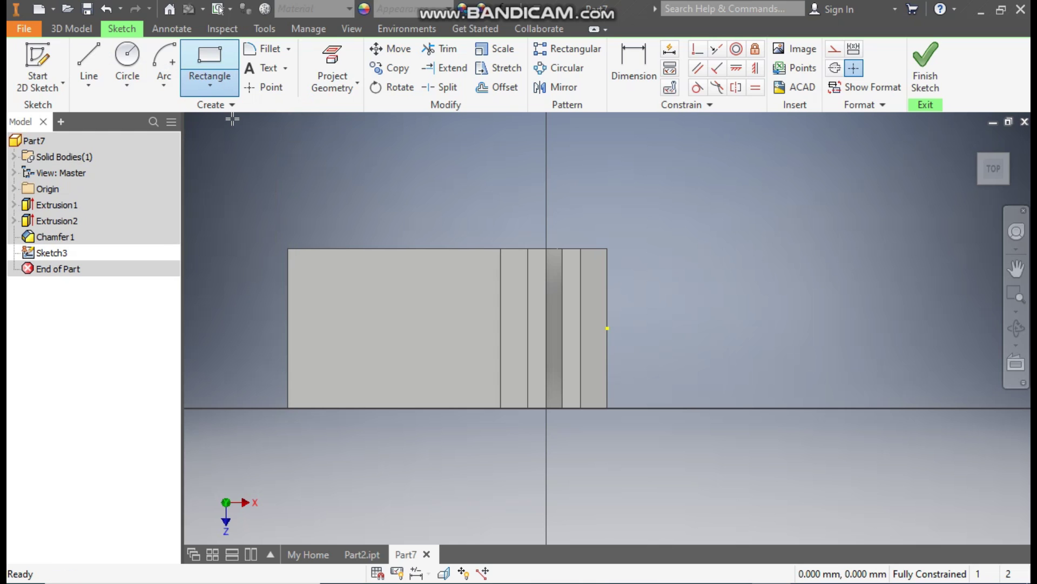
left_click(502, 289)
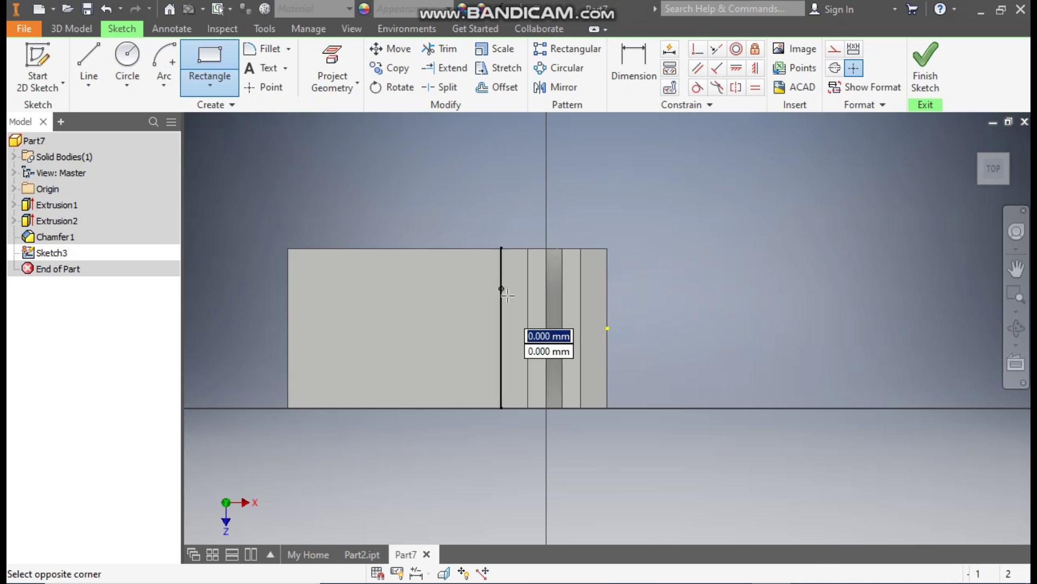
left_click(684, 369)
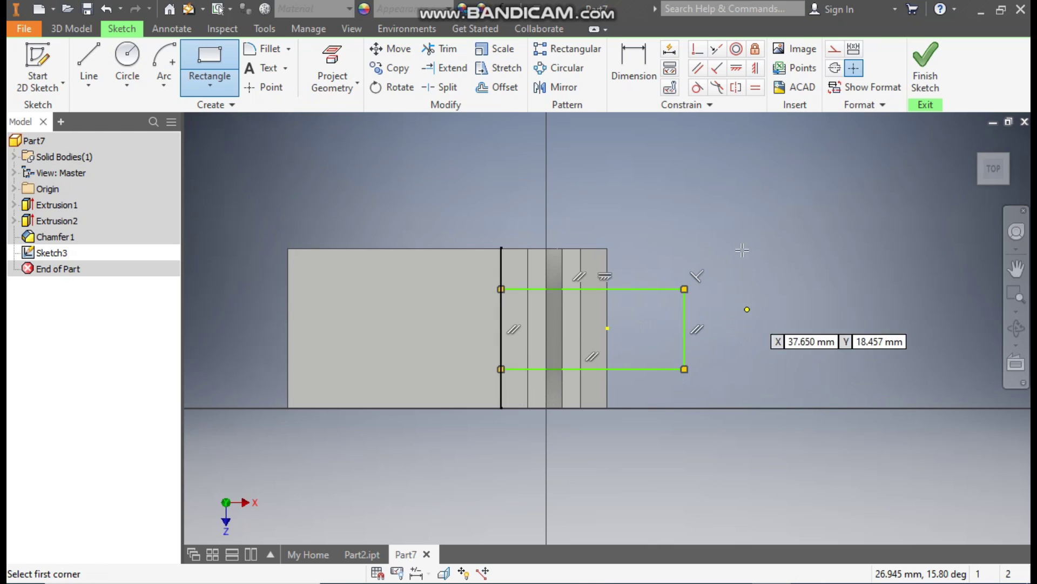
Step: Dimension the rectangle's short side to 12 mm
left_click(628, 61)
left_click(684, 314)
left_click(717, 331)
type("12")
key("Return")
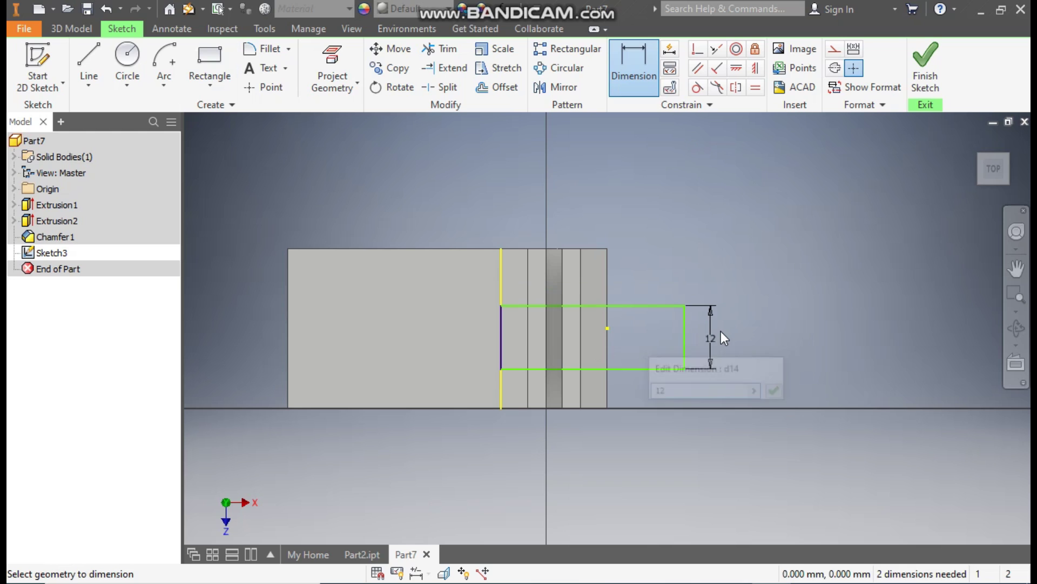
Step: Align the midpoint of the rectangle's free short side with the midpoint of the upright's outer edge using a Horizontal constraint
left_click(738, 68)
left_click(684, 336)
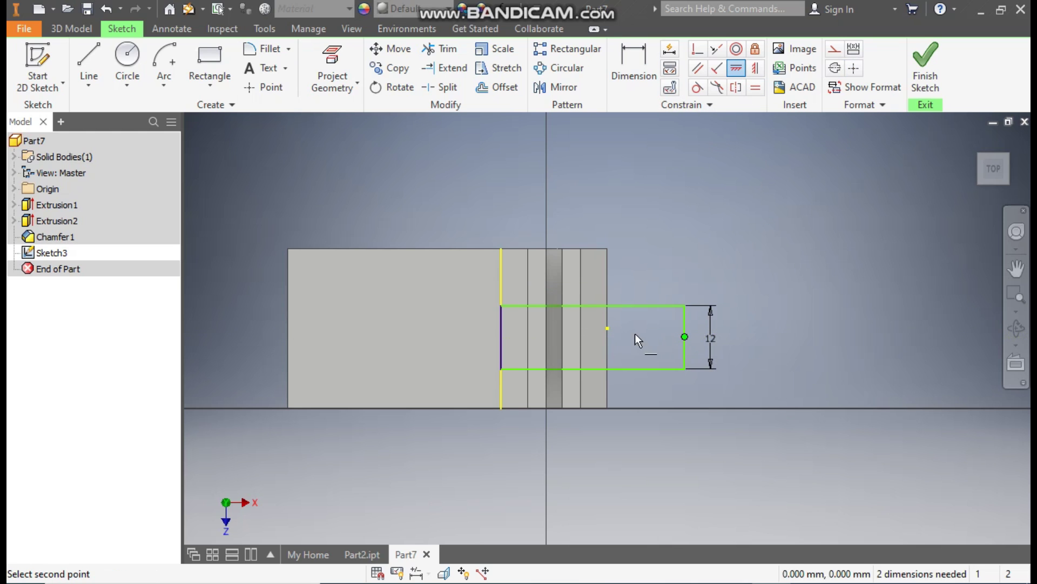
left_click(608, 328)
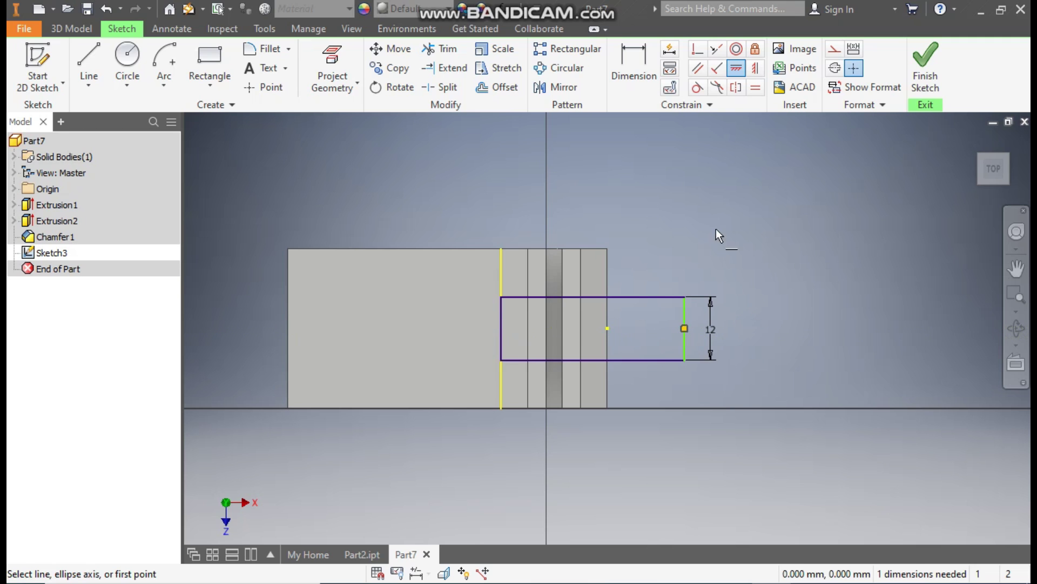
Step: Make the rectangle's free corner coincident with the upright's outer edge and finish the sketch
left_click(698, 50)
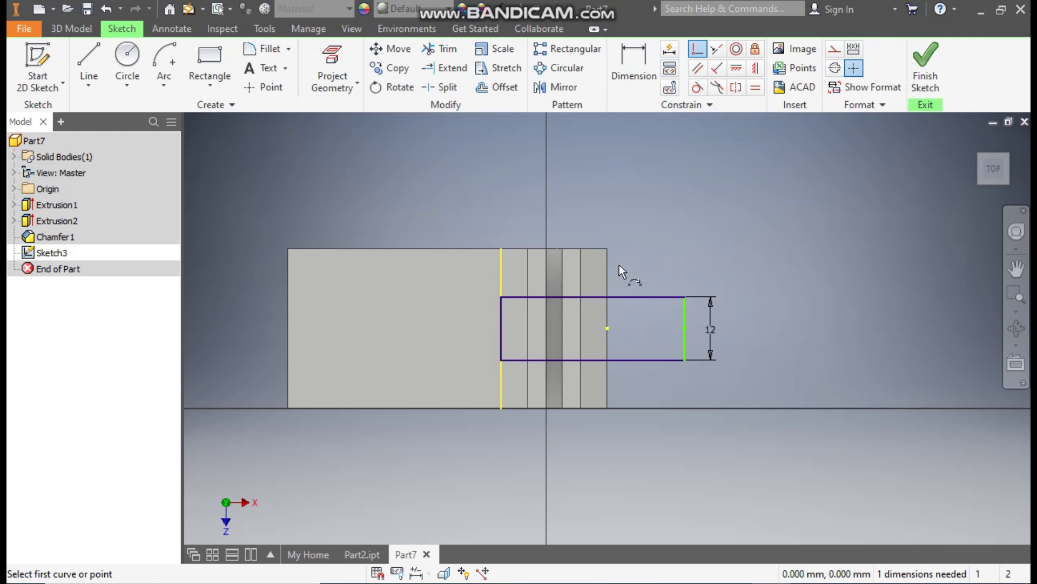
left_click(609, 268)
left_click(685, 297)
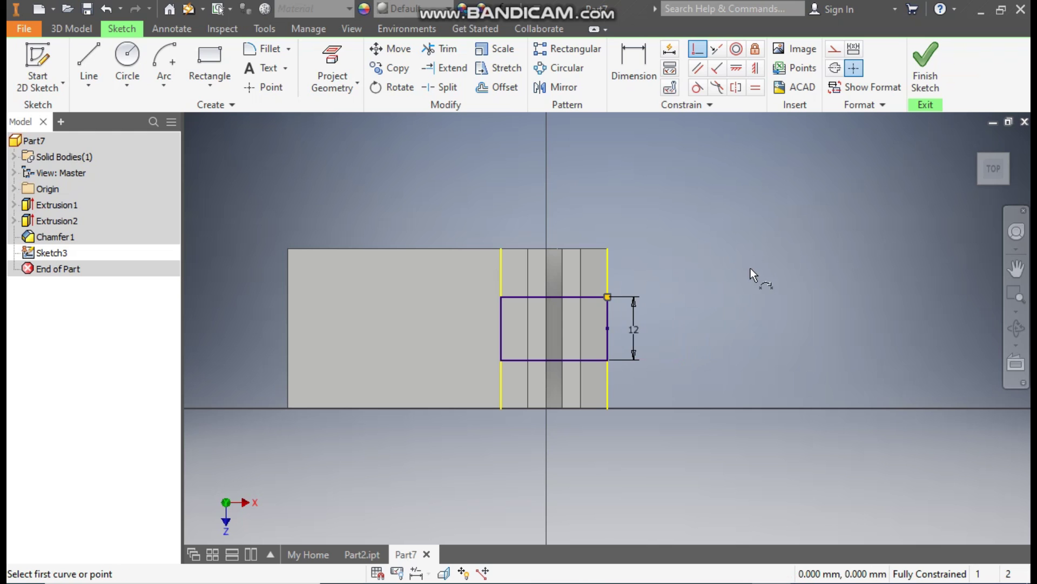
left_click(923, 68)
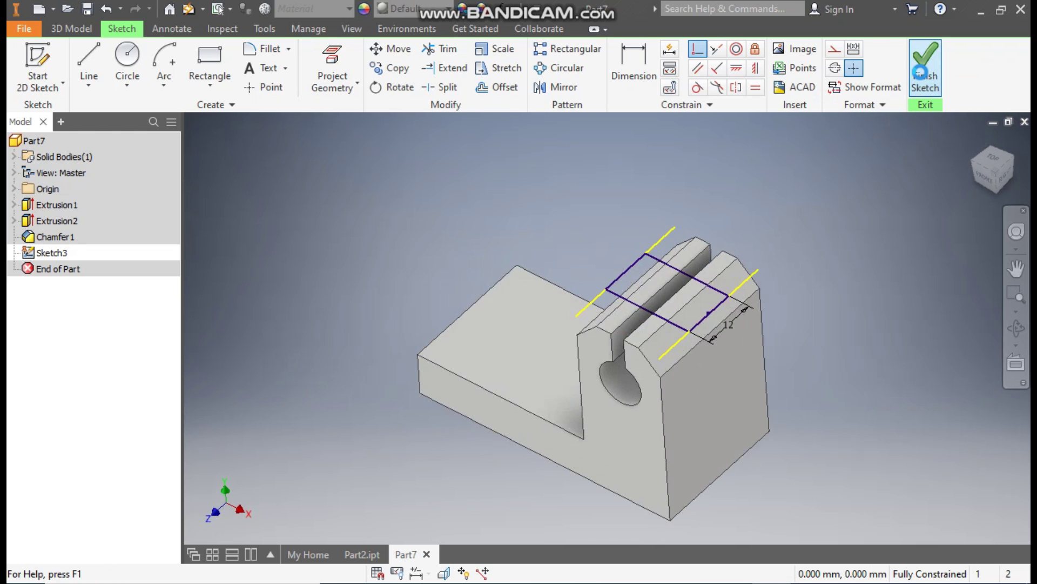
Step: Cut the 12 mm wide rectangle 29 mm down into the upright with Extrude
left_click(93, 59)
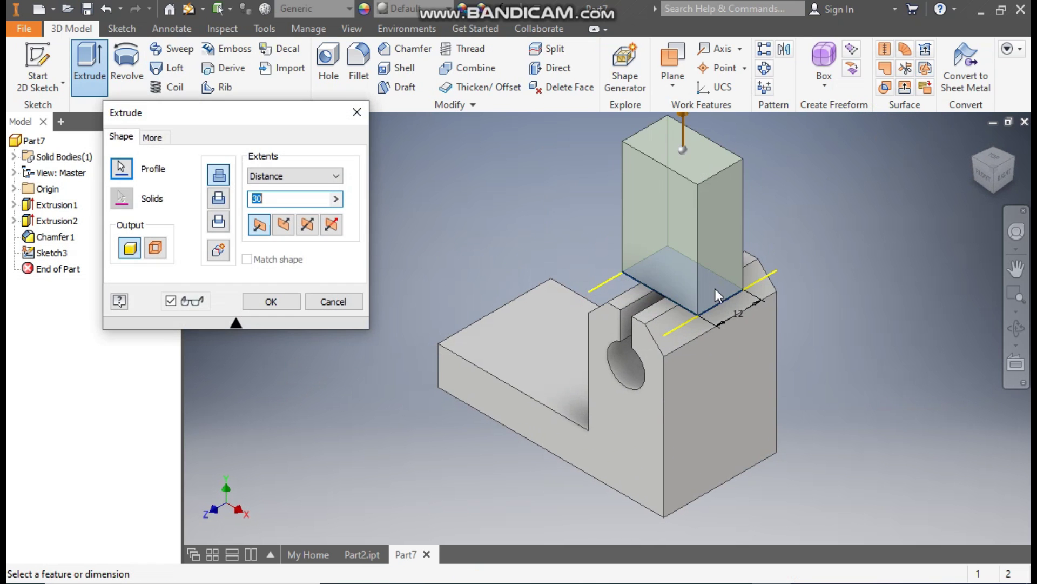
left_click(283, 224)
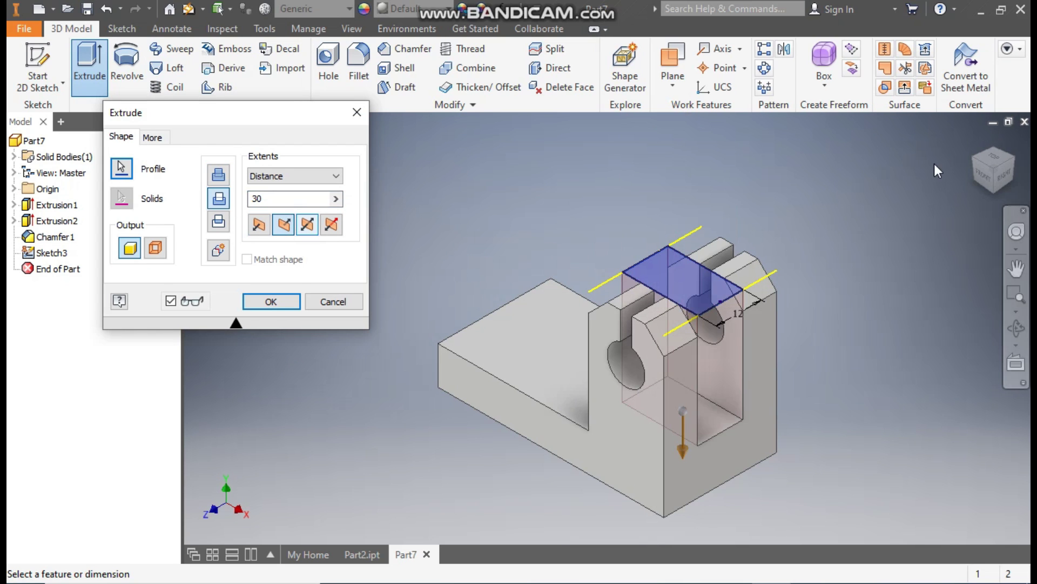
left_click(967, 157)
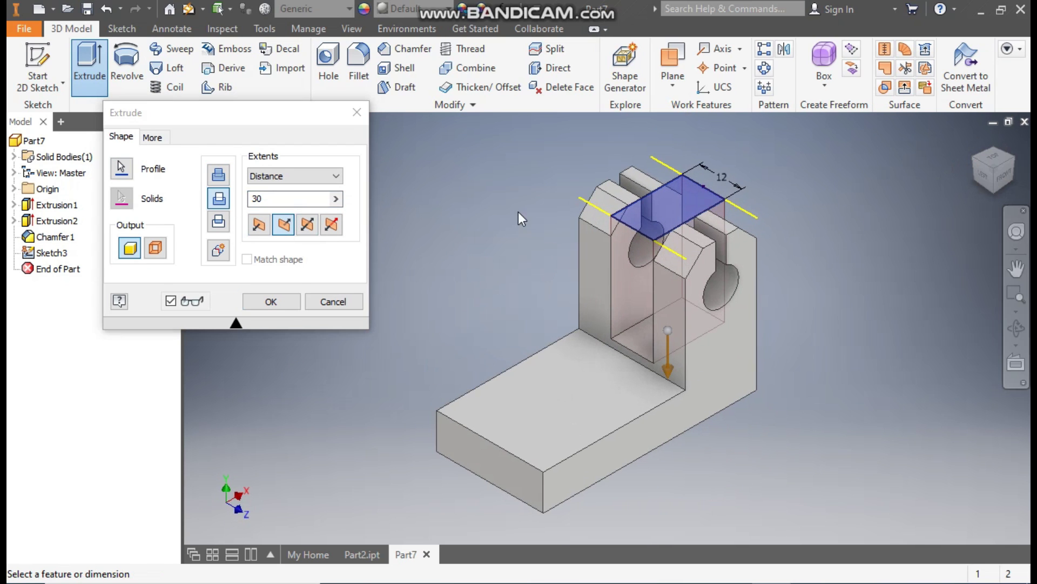
left_click(290, 198)
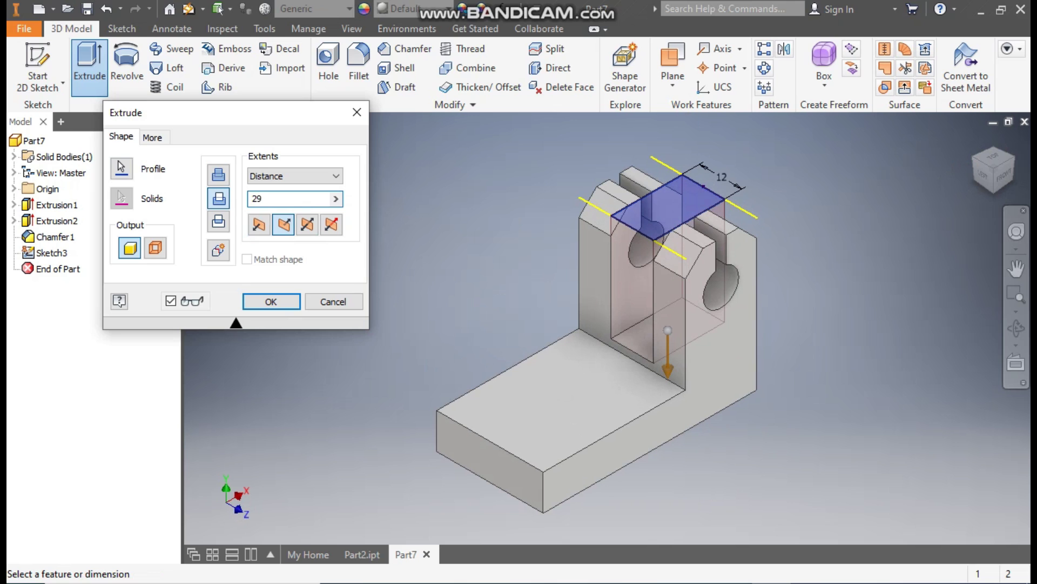
left_click(277, 302)
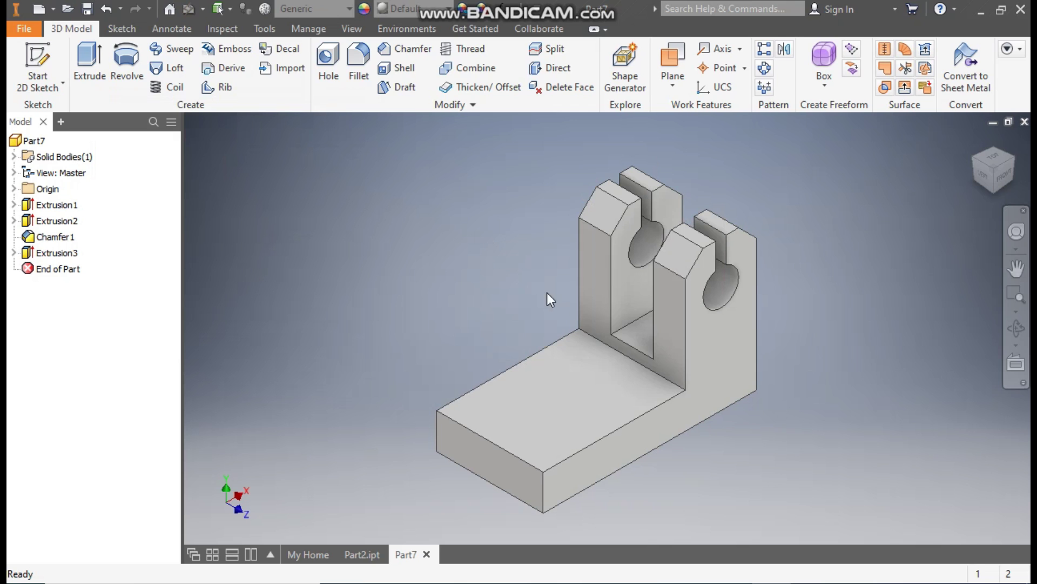
Step: Start a sketch on the base's top face and draw a 15 mm diameter circle near its free end, midway across its width
left_click(595, 393)
left_click(709, 378)
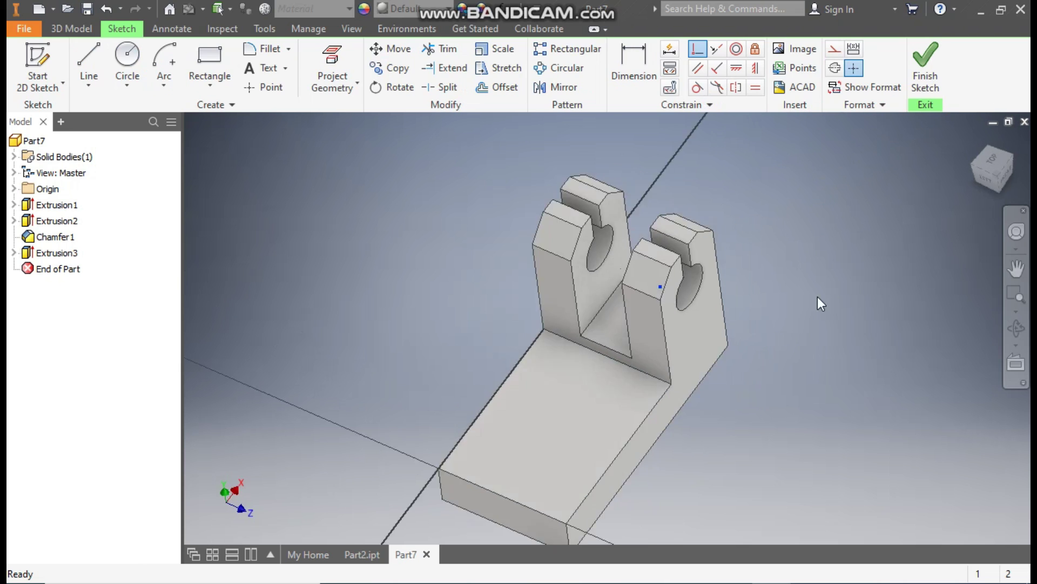
left_click(1019, 150)
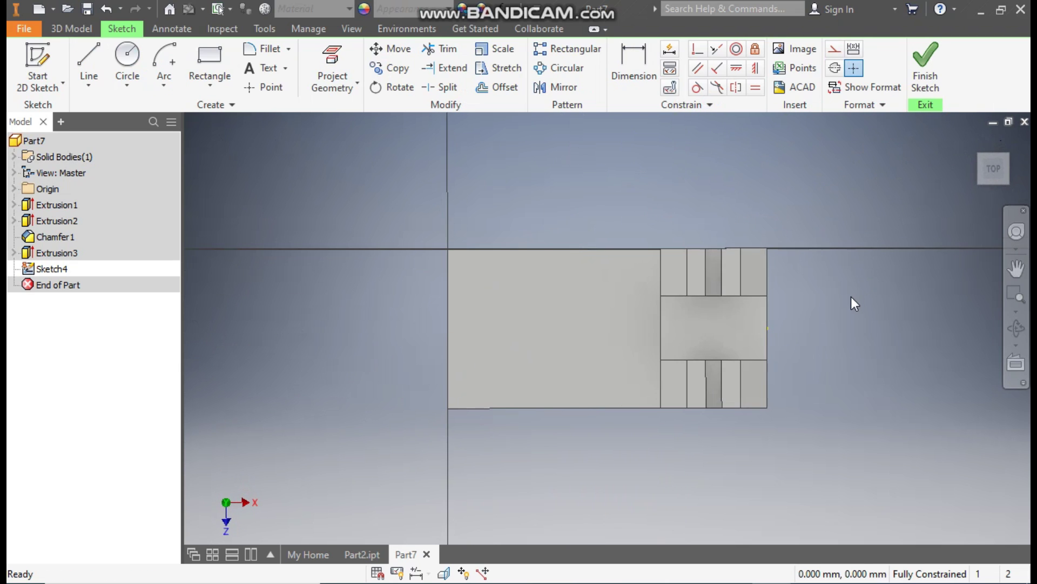
left_click(127, 55)
left_click(487, 327)
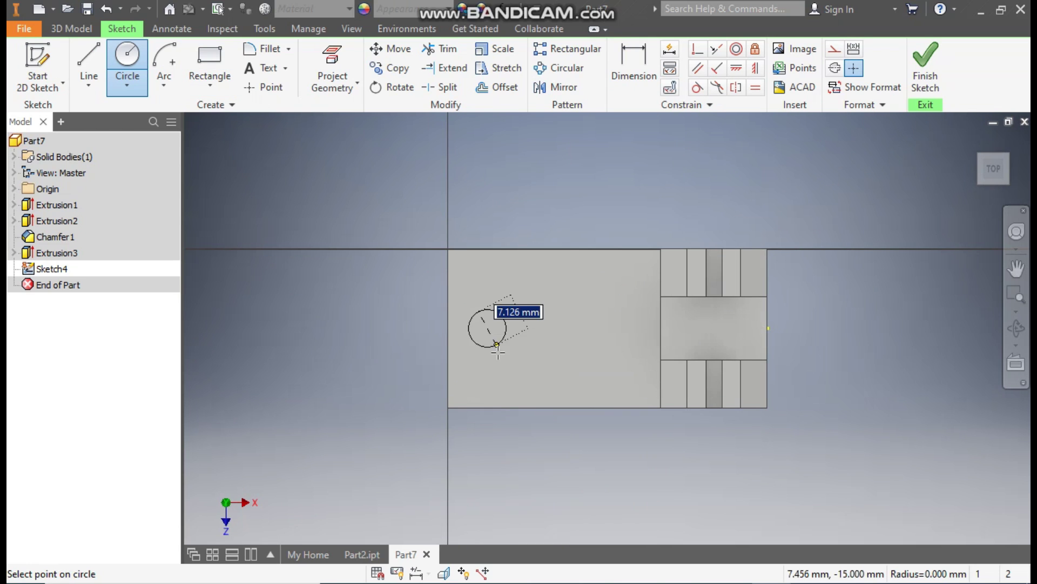
type("15")
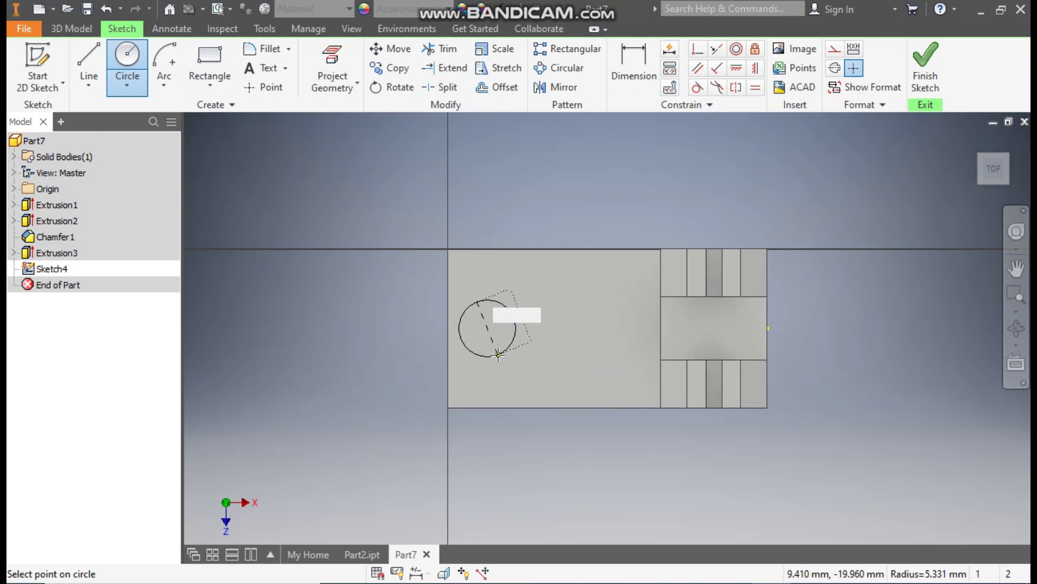
key("Return")
Step: Draw an 8 mm diameter circle on the base between the 15 mm circle and the upright, near the back long edge
left_click(586, 279)
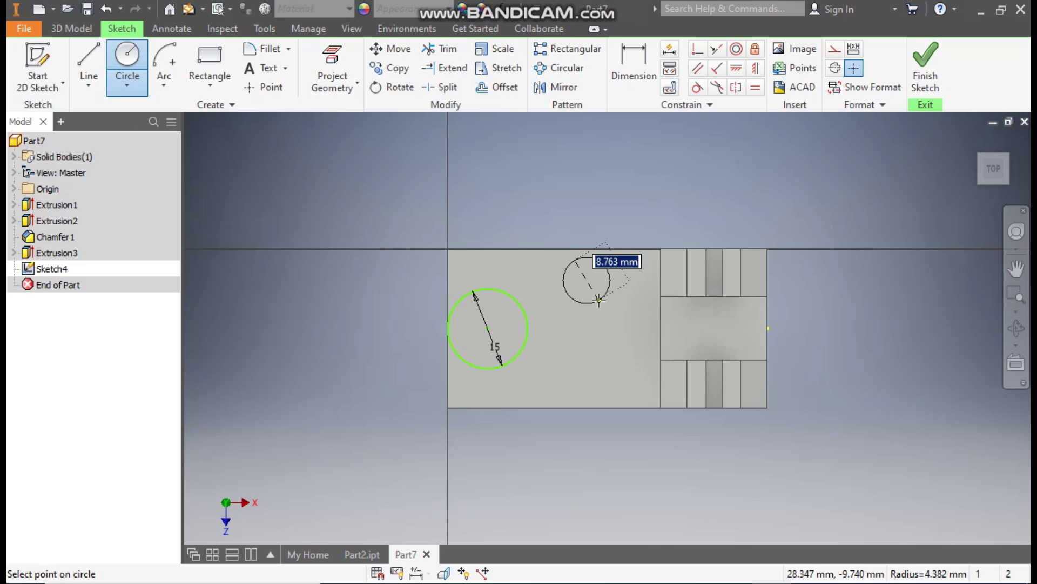
type("8")
key("Return")
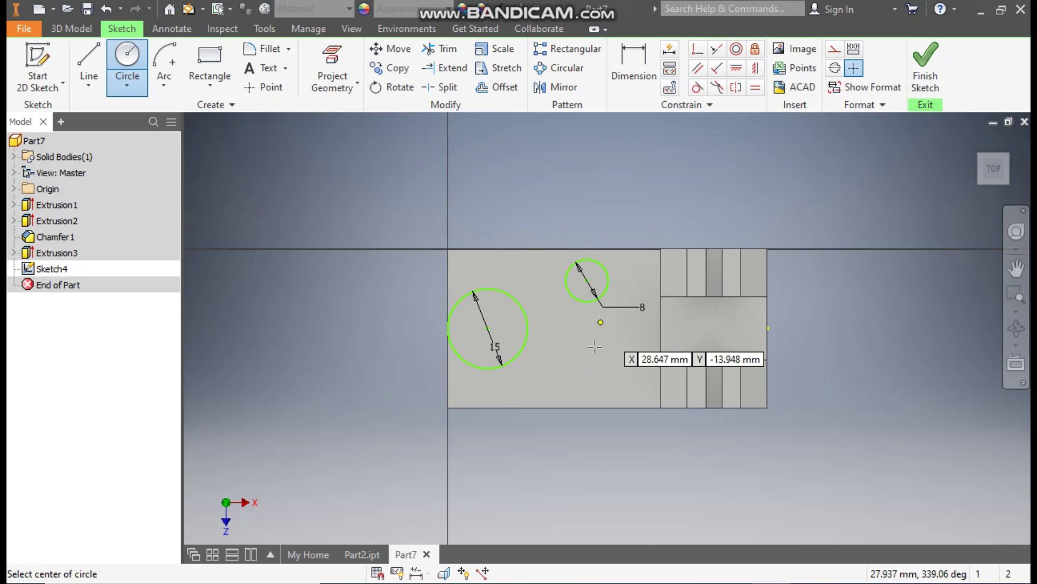
Step: Draw a second 8 mm diameter circle nearer the base's front long edge and dimension the two 8 mm circles' centers 14 mm apart
type("8")
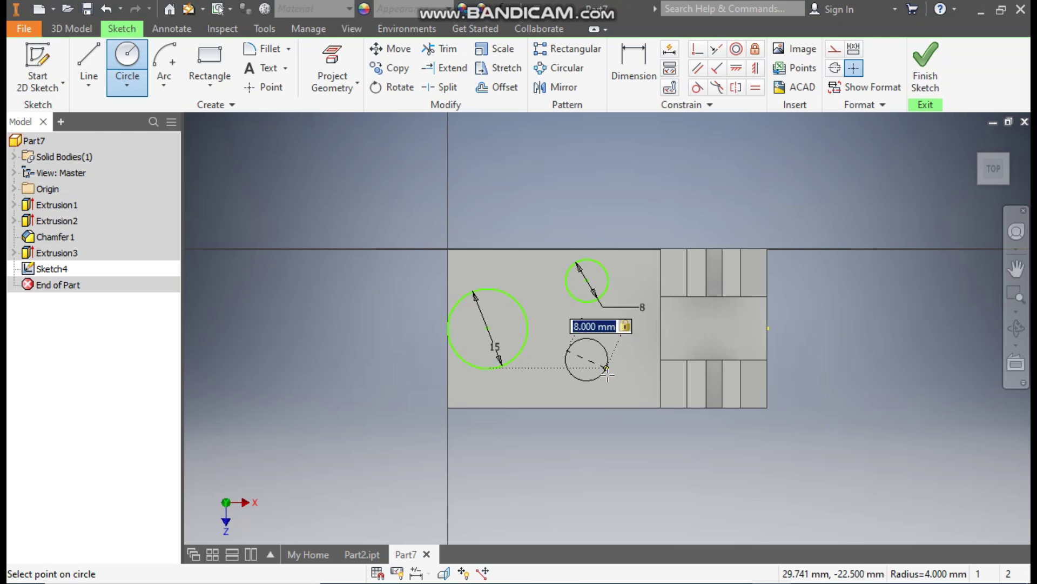
key("Return")
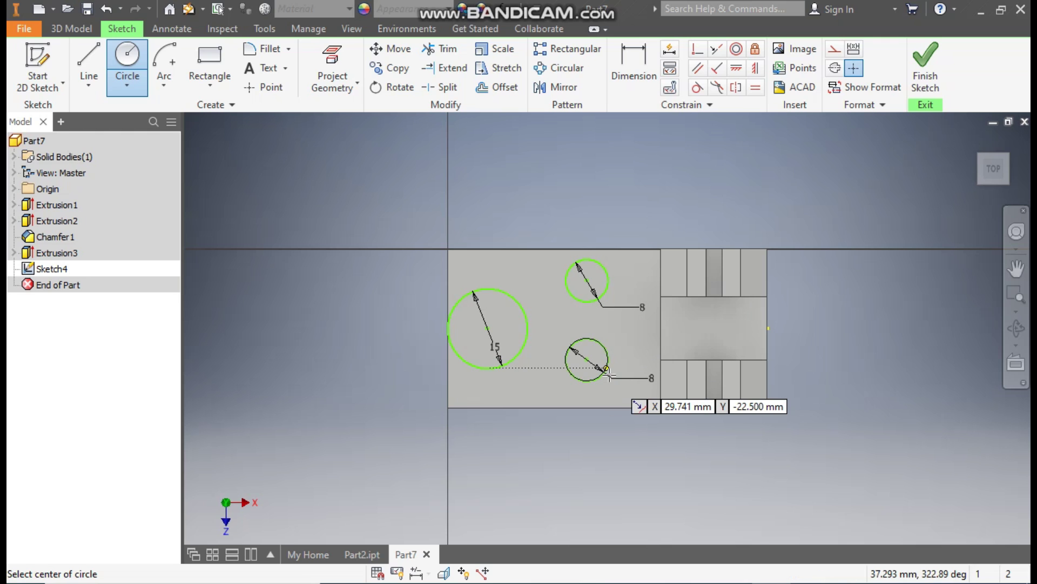
left_click(643, 64)
left_click(608, 277)
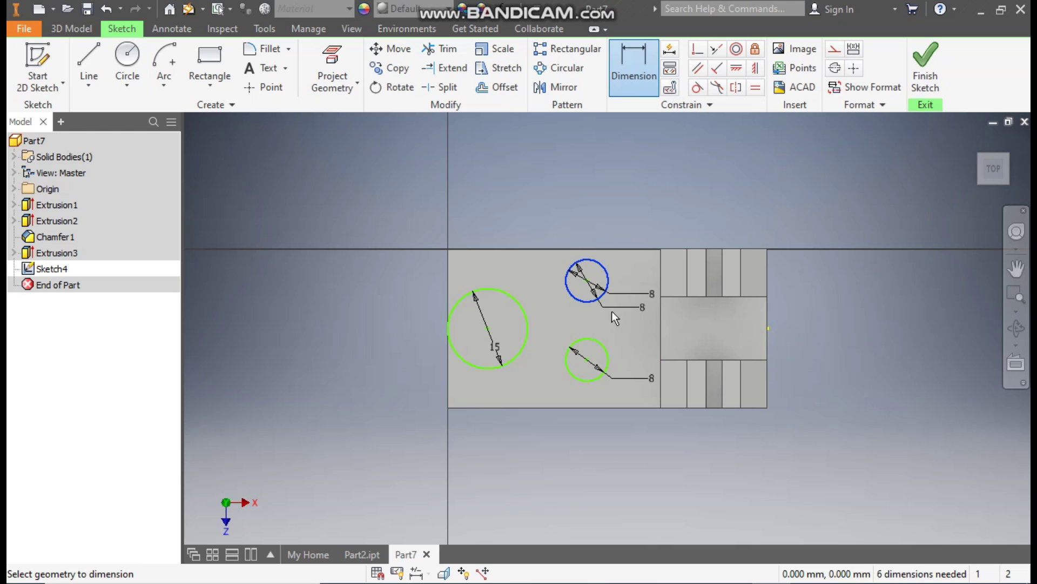
left_click(604, 345)
left_click(617, 326)
type("14")
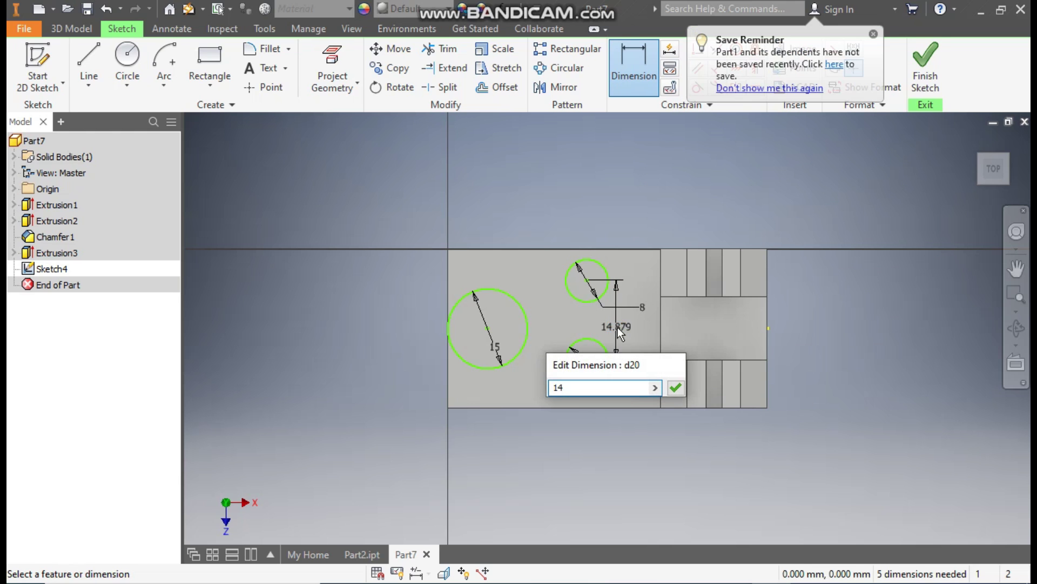
key("Return")
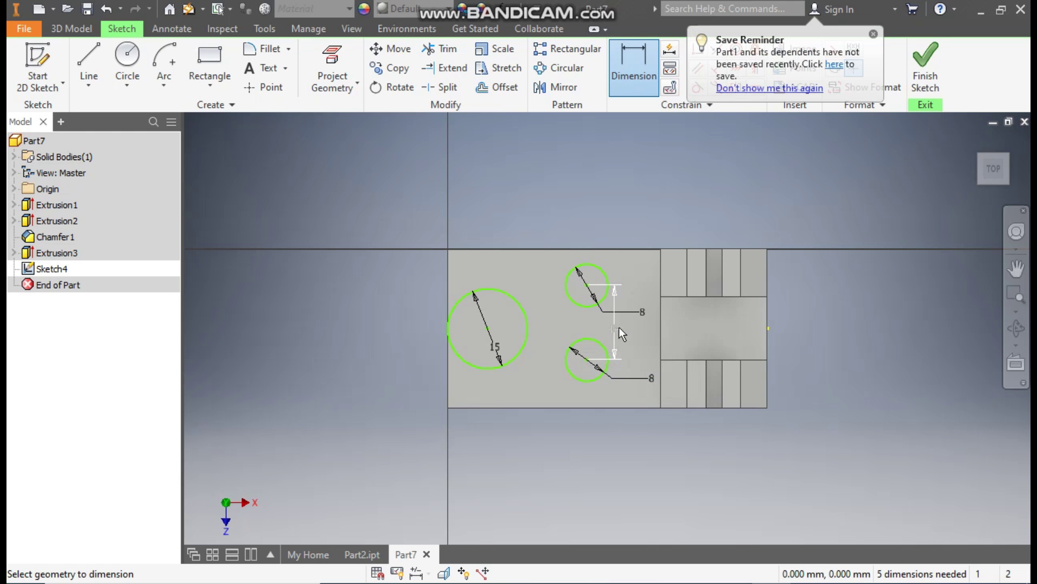
Step: Dimension the front 8 mm circle's center 30 mm from the upright's outer edge
left_click(768, 325)
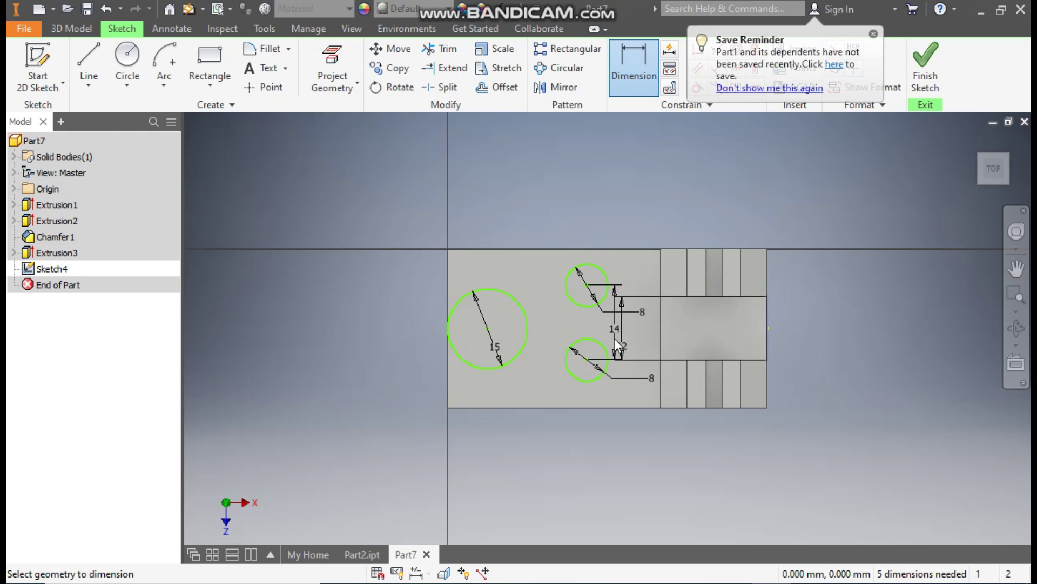
left_click(586, 361)
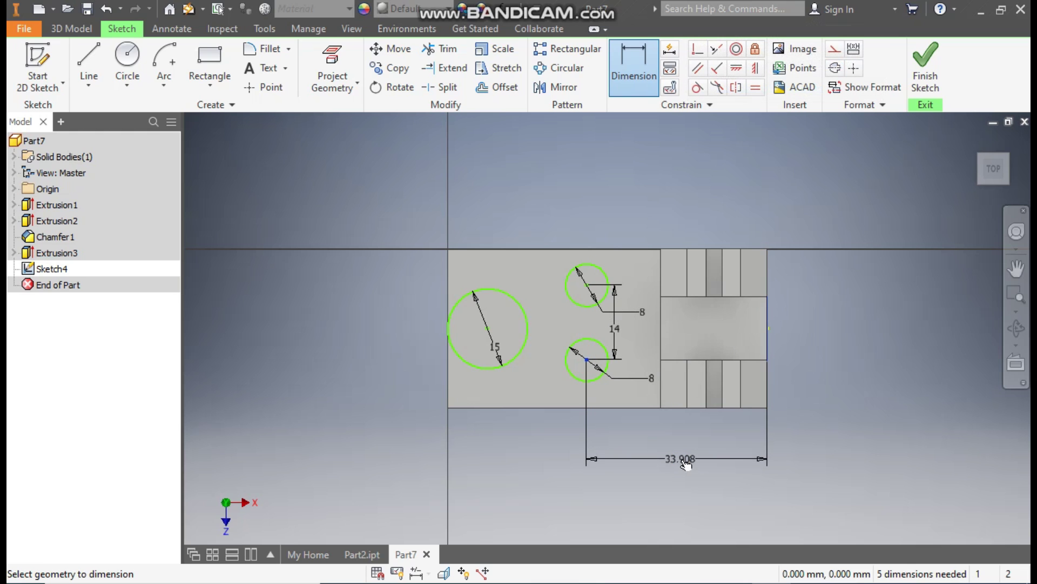
left_click(684, 463)
type("30")
key("Return")
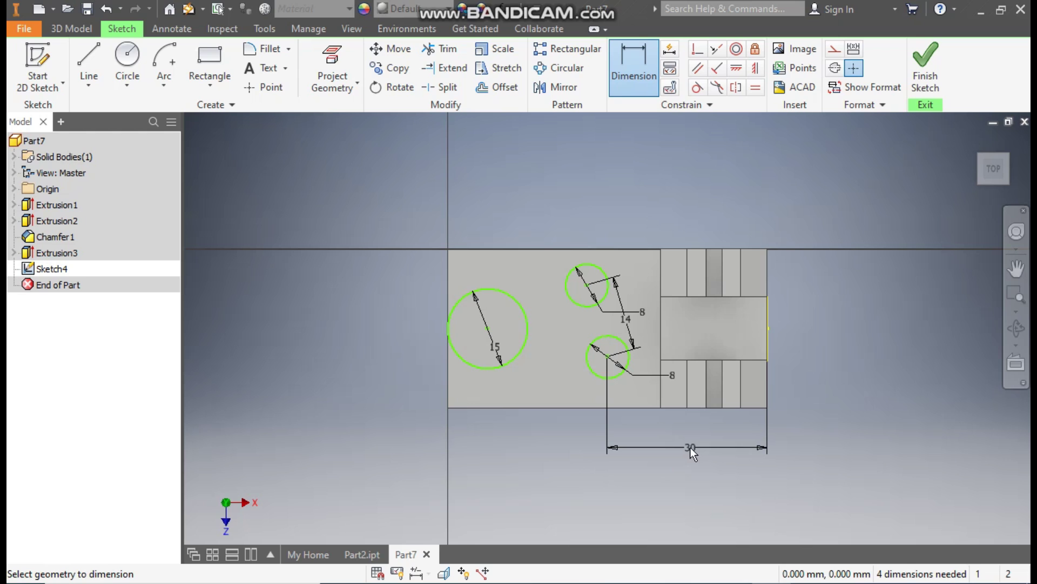
Step: Align the centers of the two 8 mm circles with a vertical constraint
left_click(756, 69)
left_click(586, 285)
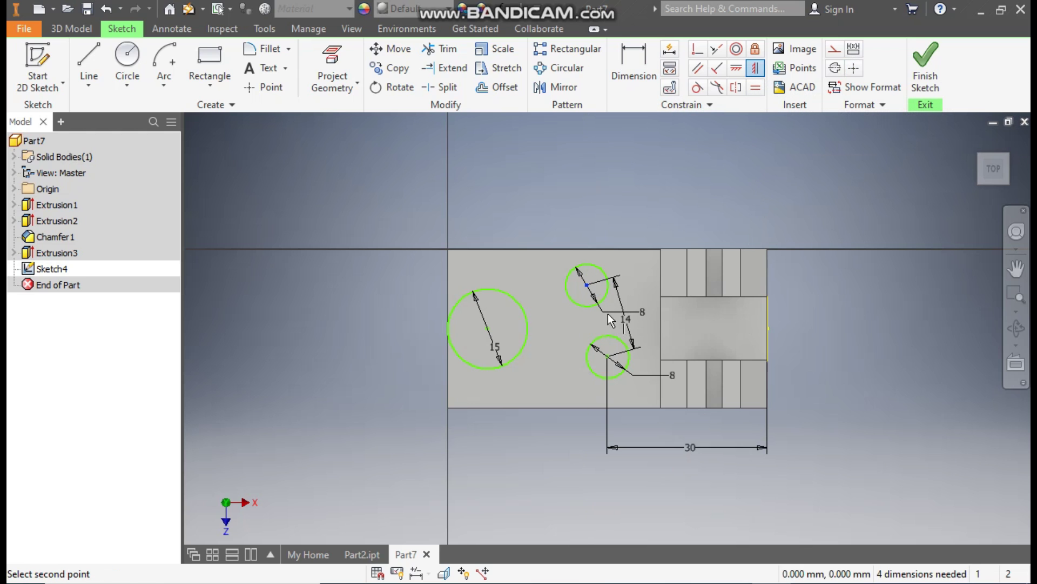
left_click(608, 357)
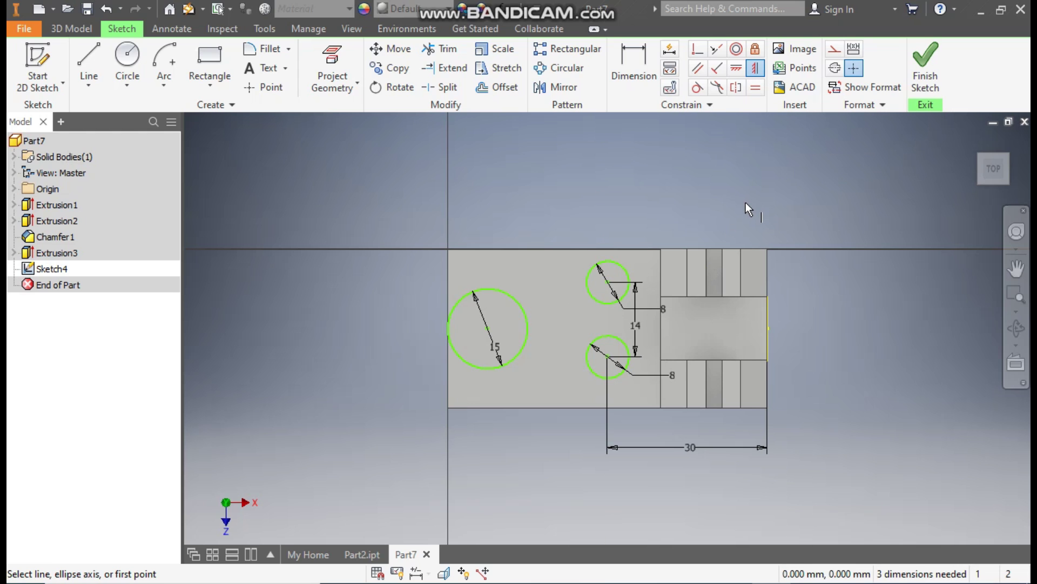
Step: Dimension the 15 mm circle's center 45 mm from the upright's outer edge
left_click(631, 60)
left_click(522, 307)
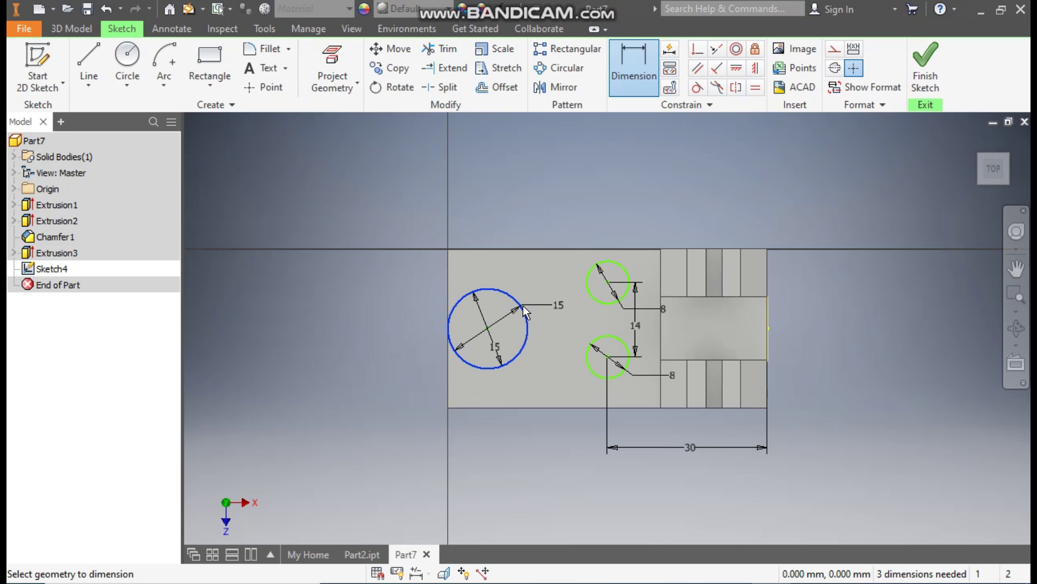
left_click(766, 320)
left_click(680, 510)
type("45")
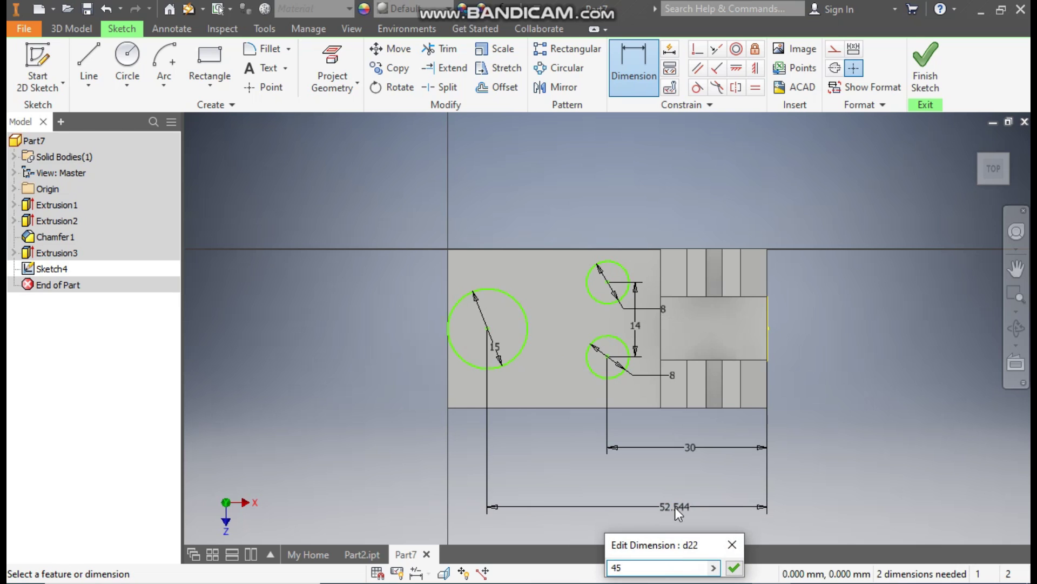
key("Return")
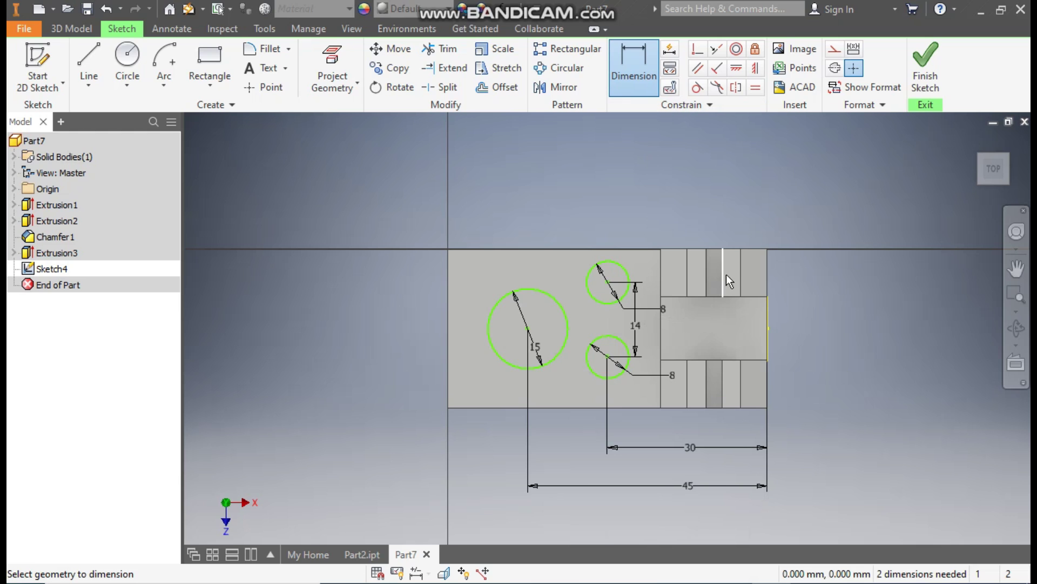
Step: Draw a horizontal construction line about 83 mm long from the midpoint of the upright's outer edge past the base's free end
key("l")
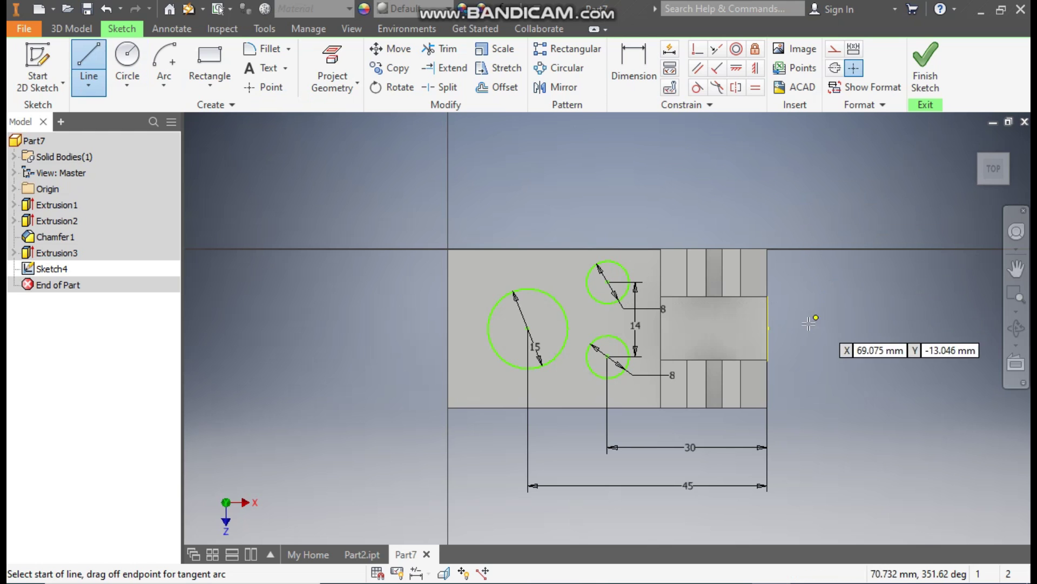
left_click(768, 328)
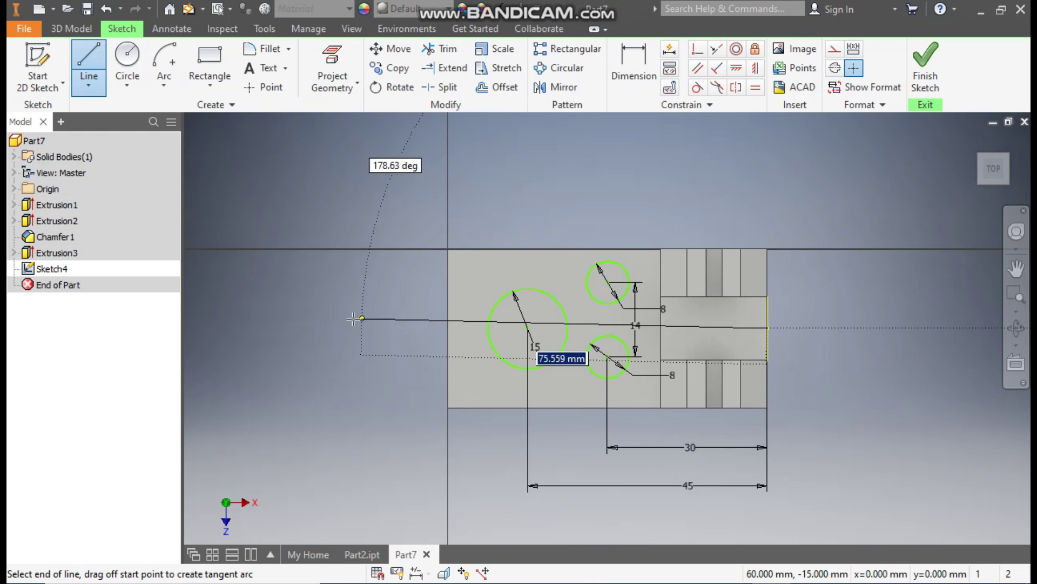
left_click(330, 328)
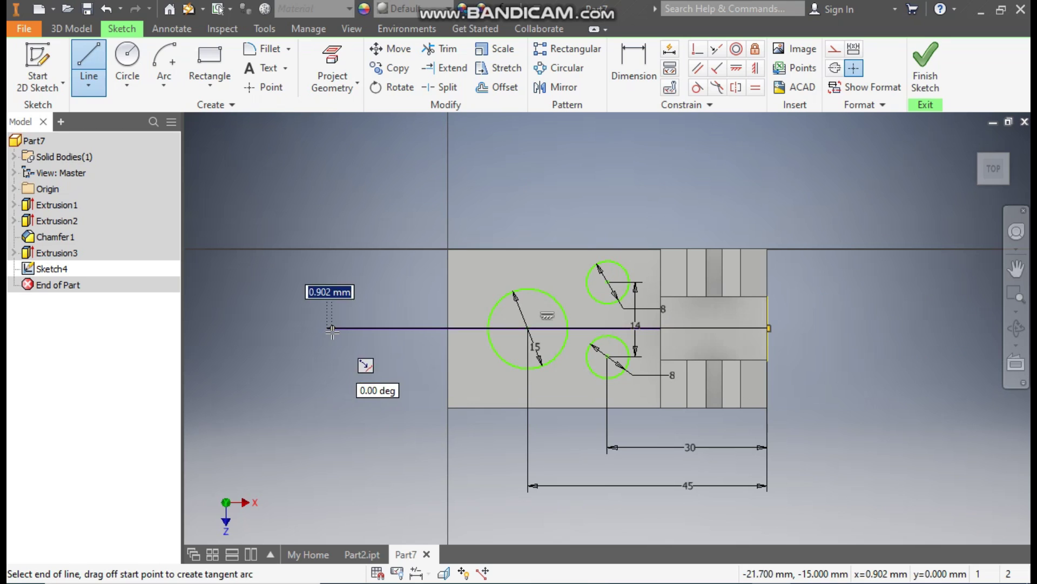
key("Escape")
key("Escape")
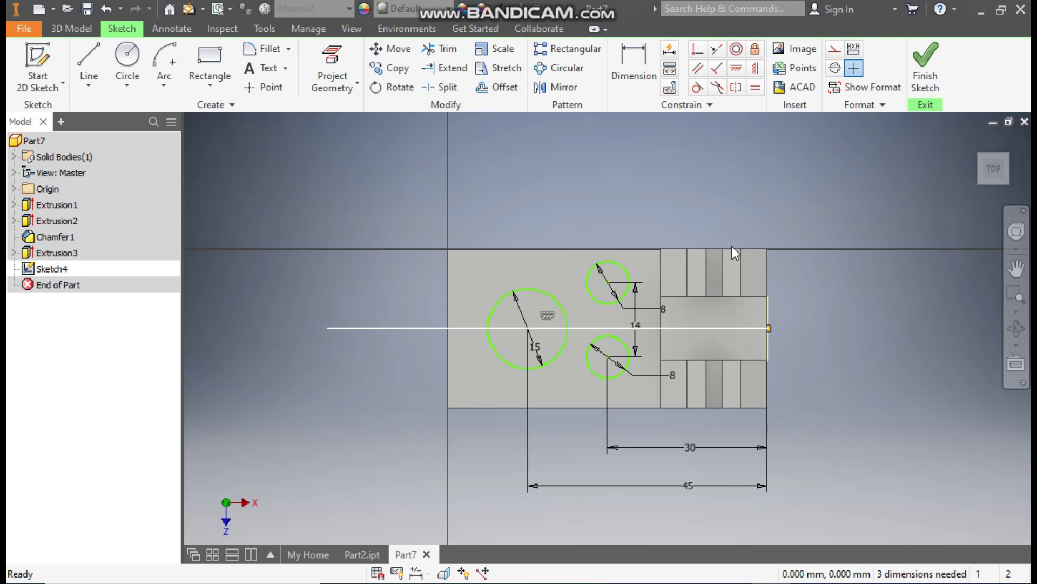
left_click(835, 49)
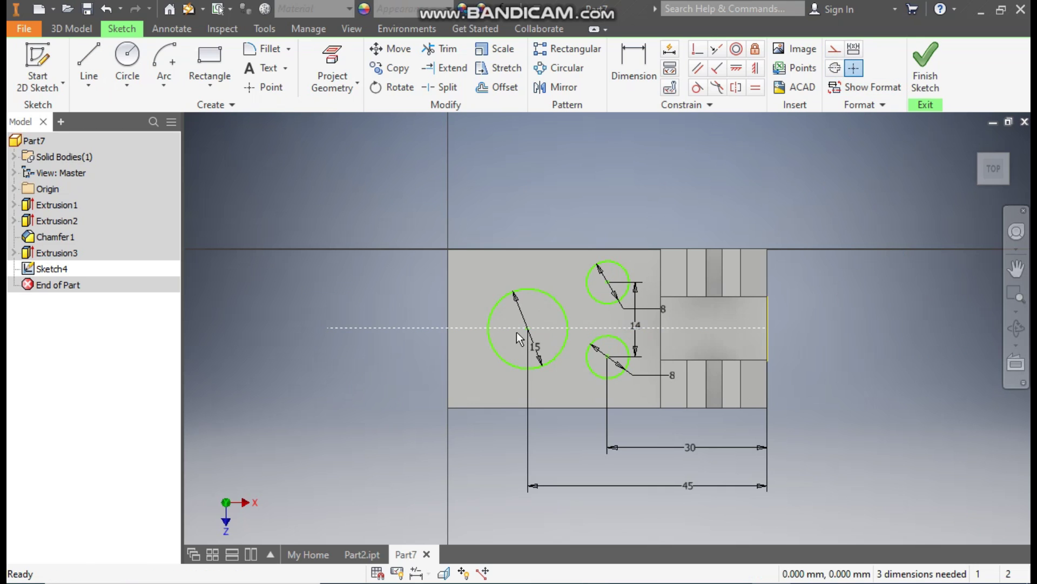
Step: Constrain the 15 mm circle's center horizontally to the midpoint of the upright's outer edge
mouse_move(528, 341)
left_mouse_down()
mouse_move(528, 330)
mouse_move(530, 361)
mouse_move(529, 322)
left_mouse_up()
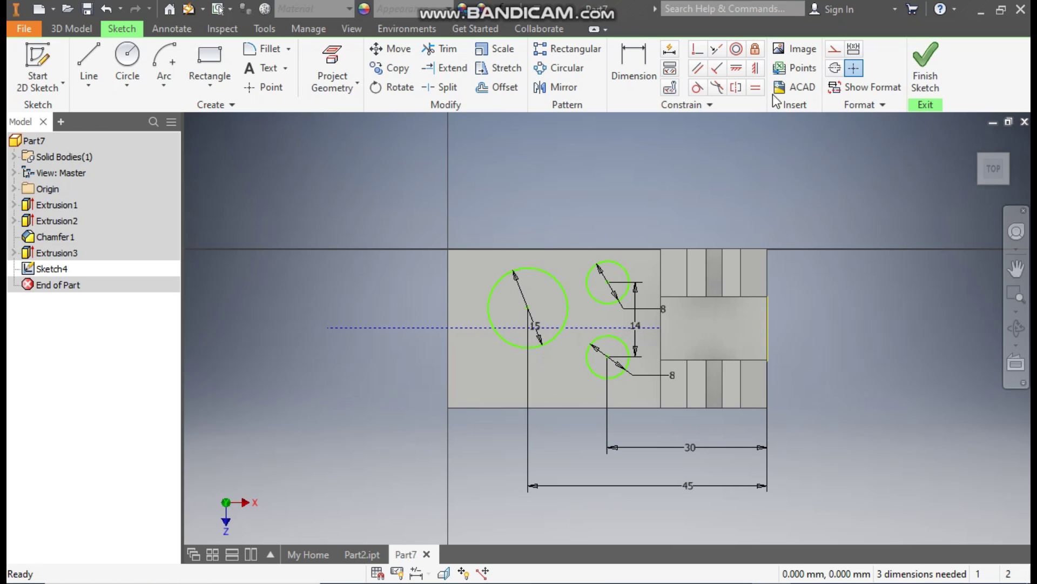
left_click(736, 69)
left_click(528, 308)
left_click(767, 331)
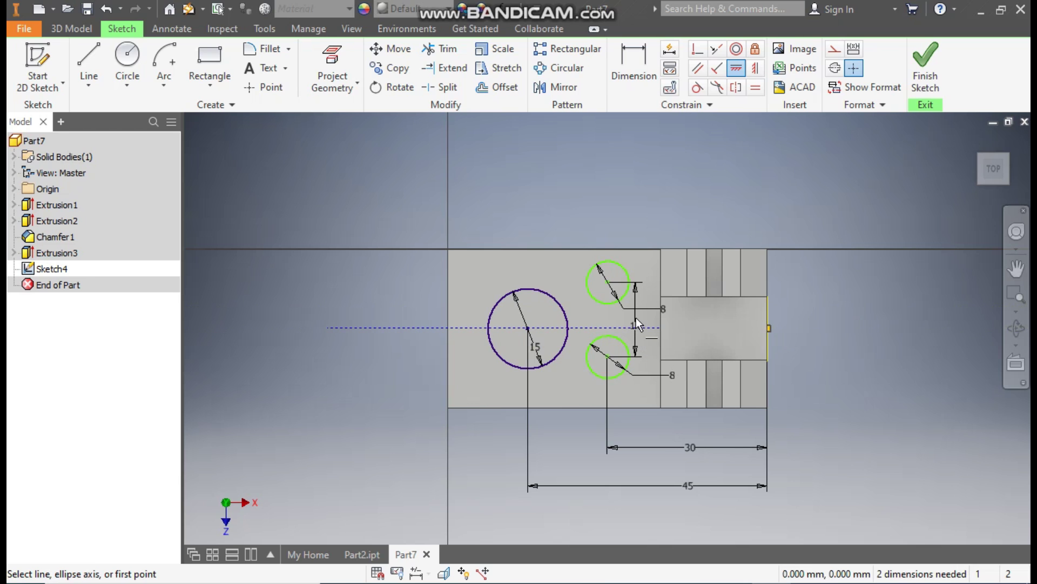
Step: Dimension the rear 8 mm circle's center 7 mm from the horizontal centerline and finish the sketch
left_click(625, 56)
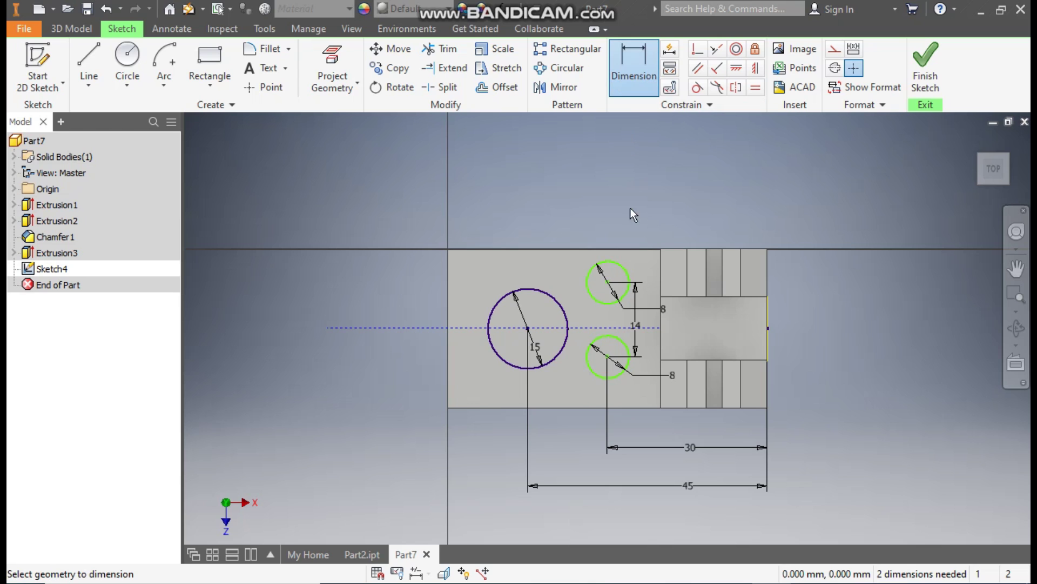
left_click(616, 307)
left_click(606, 326)
left_click(804, 304)
type("7")
key("Return")
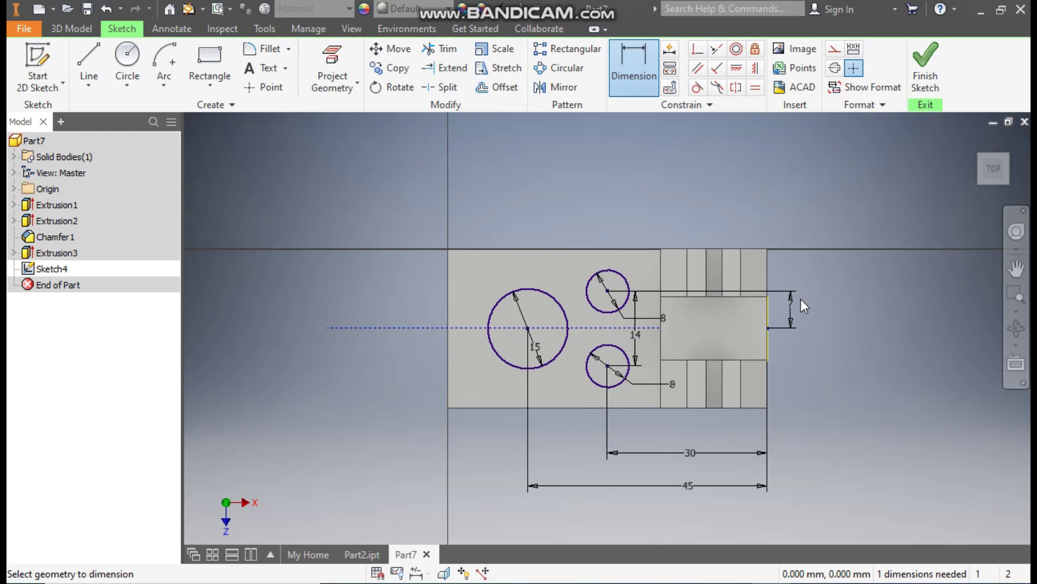
left_click(939, 63)
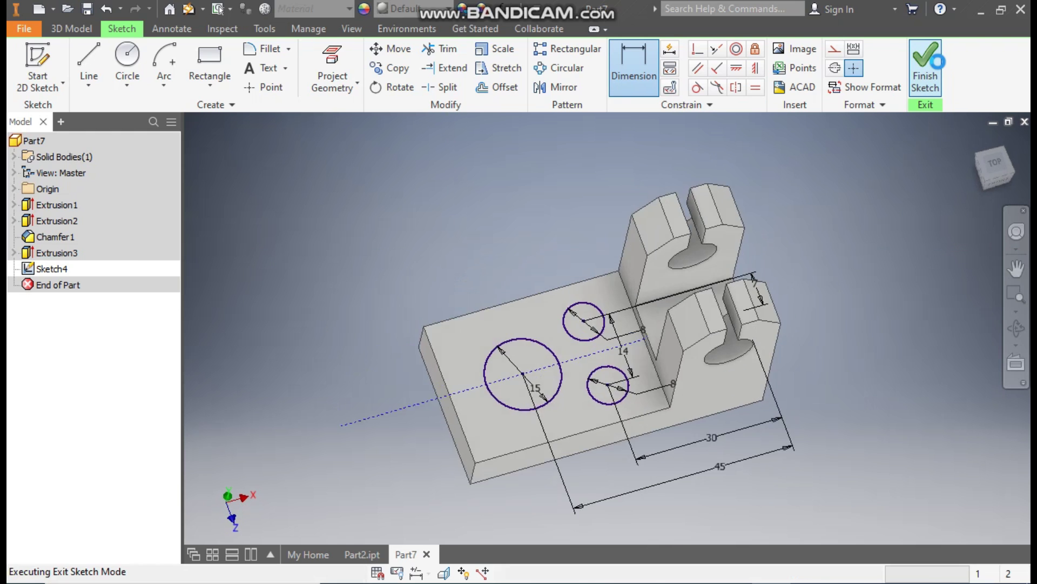
Step: Cut the three circles 29 mm downward through the base with Extrude
left_click(89, 60)
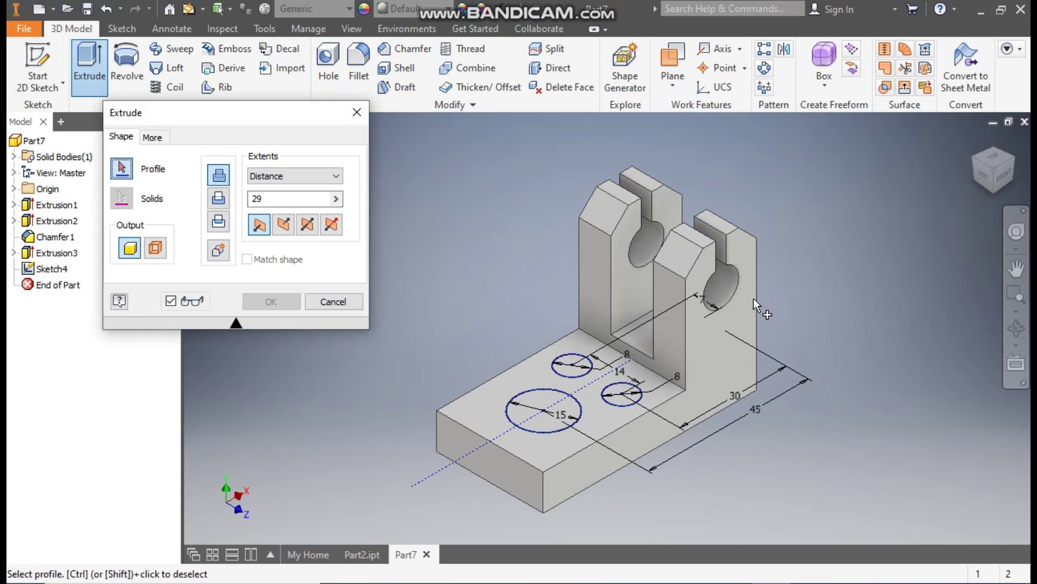
left_click(285, 227)
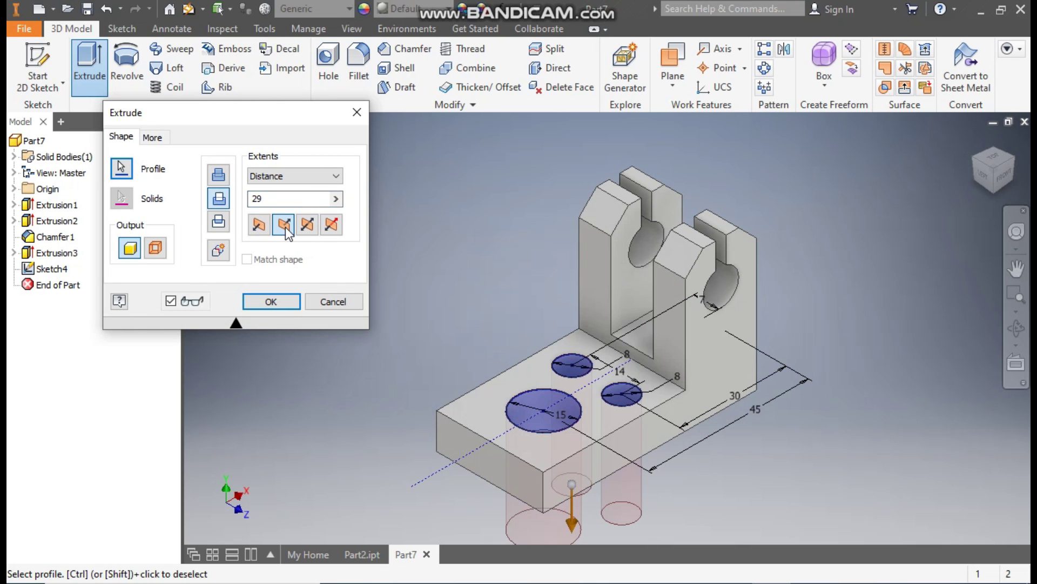
left_click(272, 301)
middle_click_drag(281, 327, 306, 284)
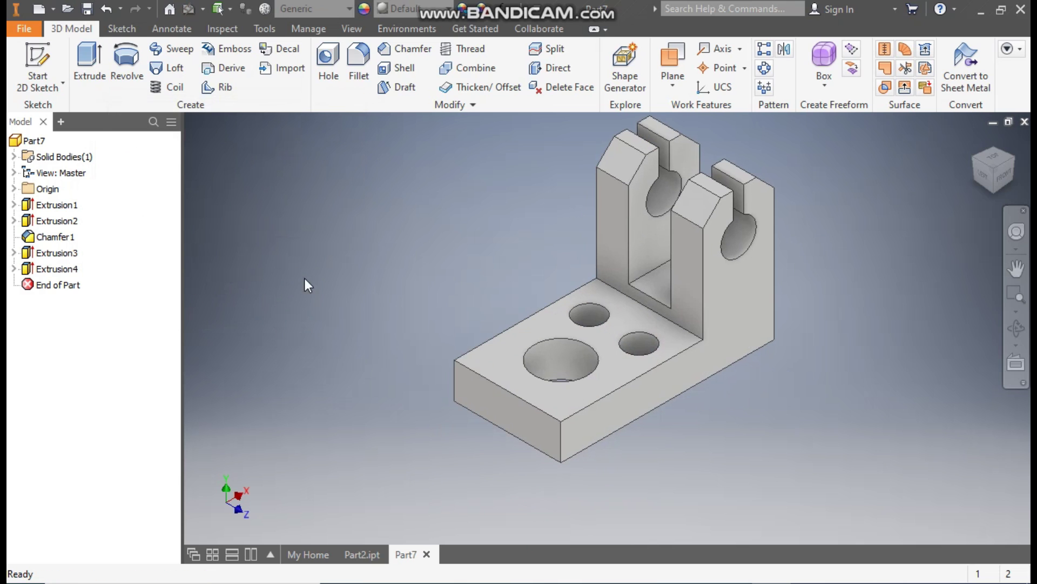
Step: Chamfer the two vertical corner edges at the base's free end by 5 mm
left_click(560, 436)
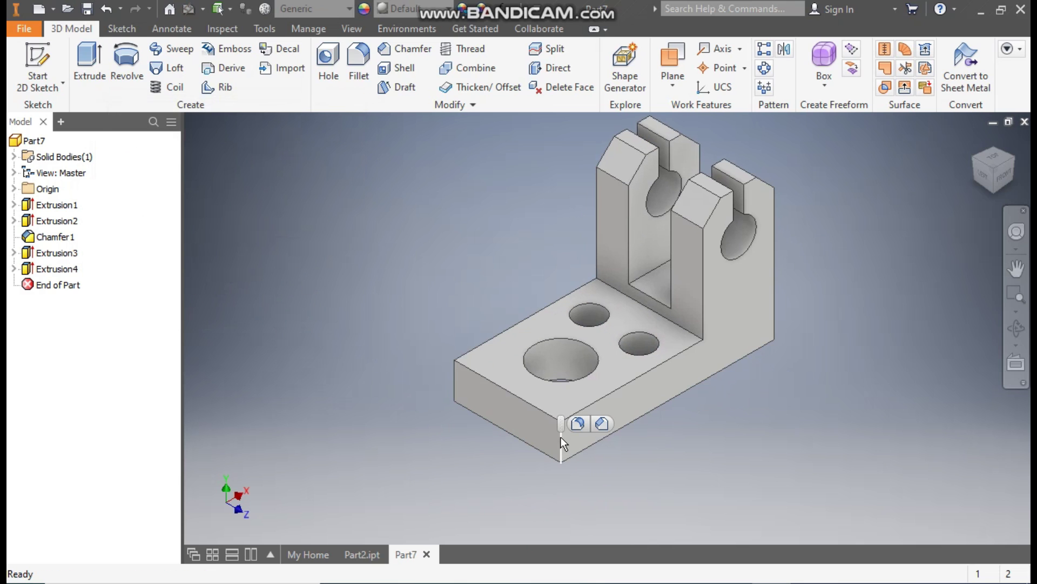
left_click(599, 424)
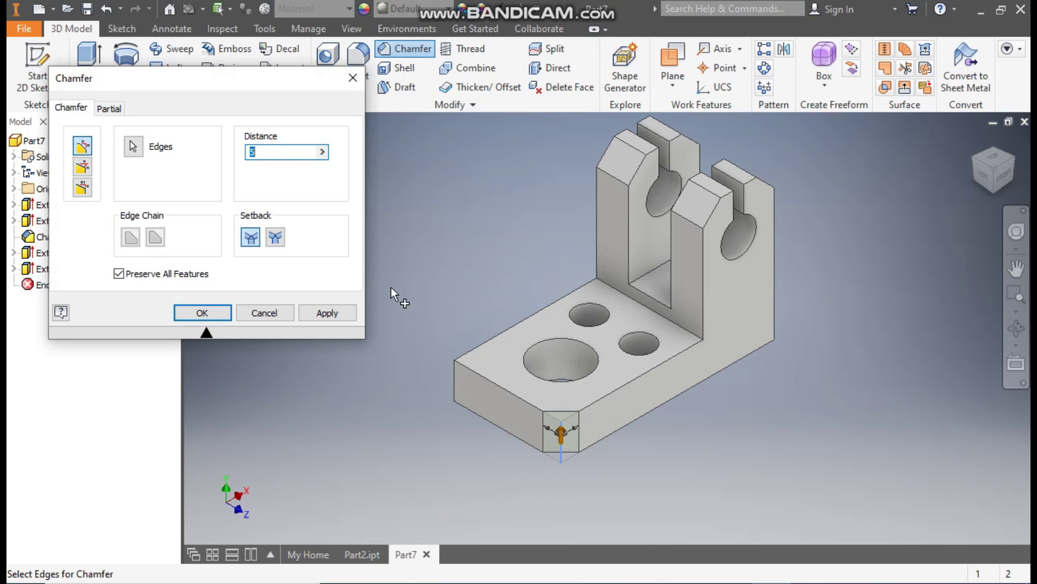
left_click(274, 151)
left_click(133, 146)
left_click(457, 380)
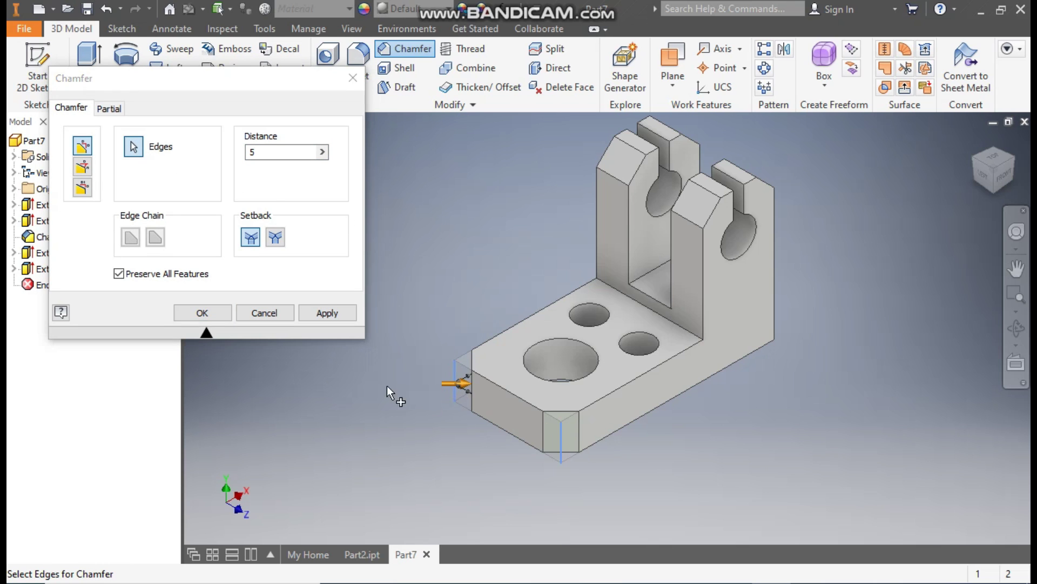
left_click(215, 315)
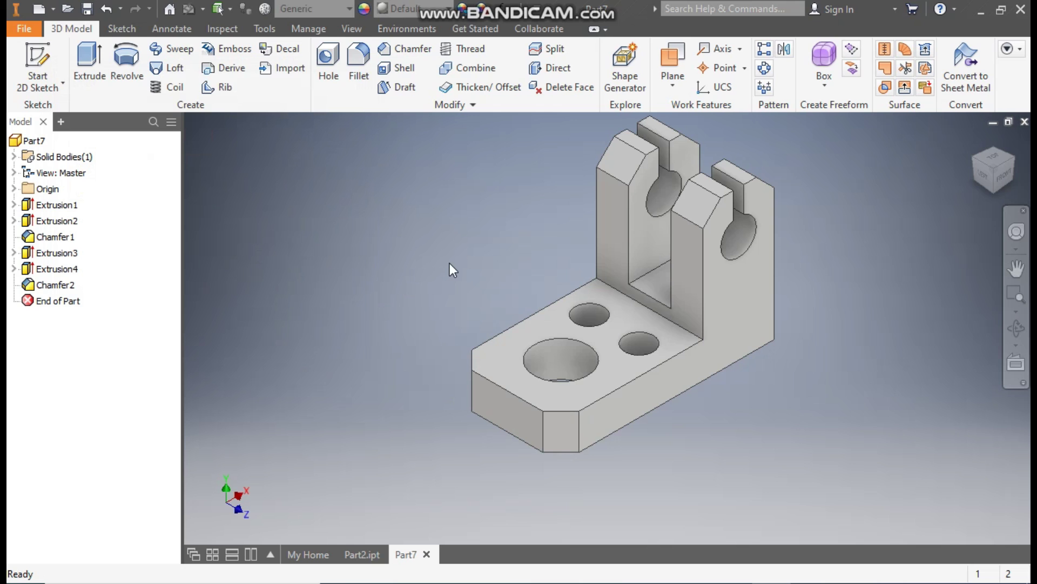
Step: Compare the model with the finished part in Part2.ipt and return to Part7
middle_click_drag(454, 248, 444, 296)
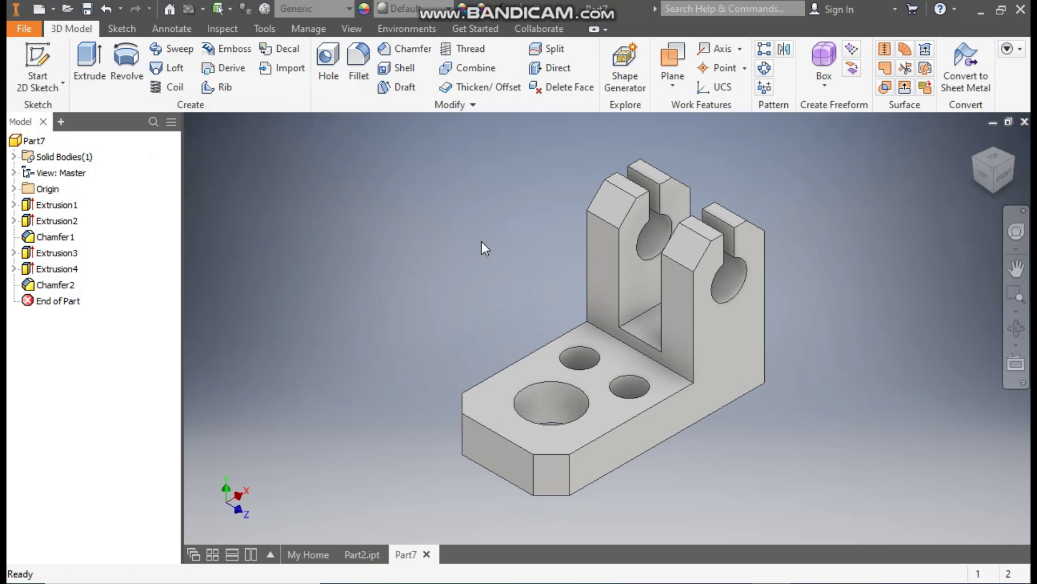
left_click(365, 553)
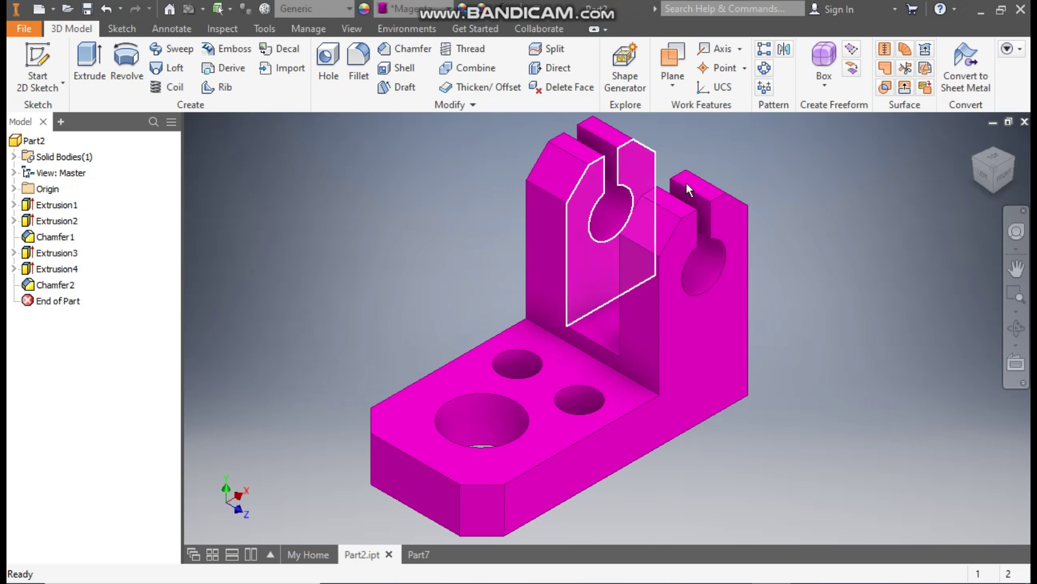
left_click(411, 556)
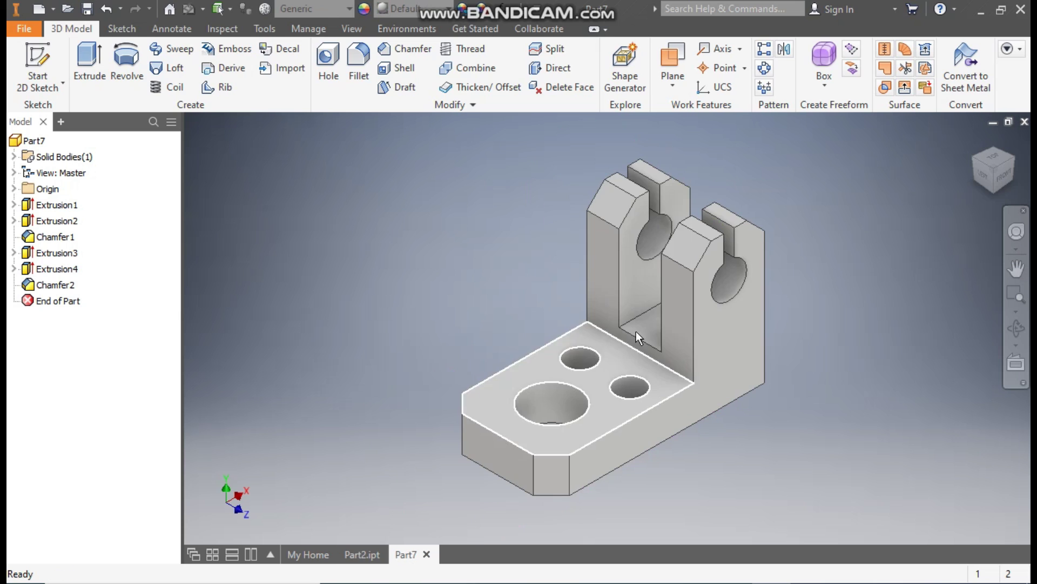
Step: Apply the Magenta appearance from the Inventor Material Library to the whole part
left_click(455, 6)
scroll(485, 227, "up", 4)
scroll(485, 226, "down", 15)
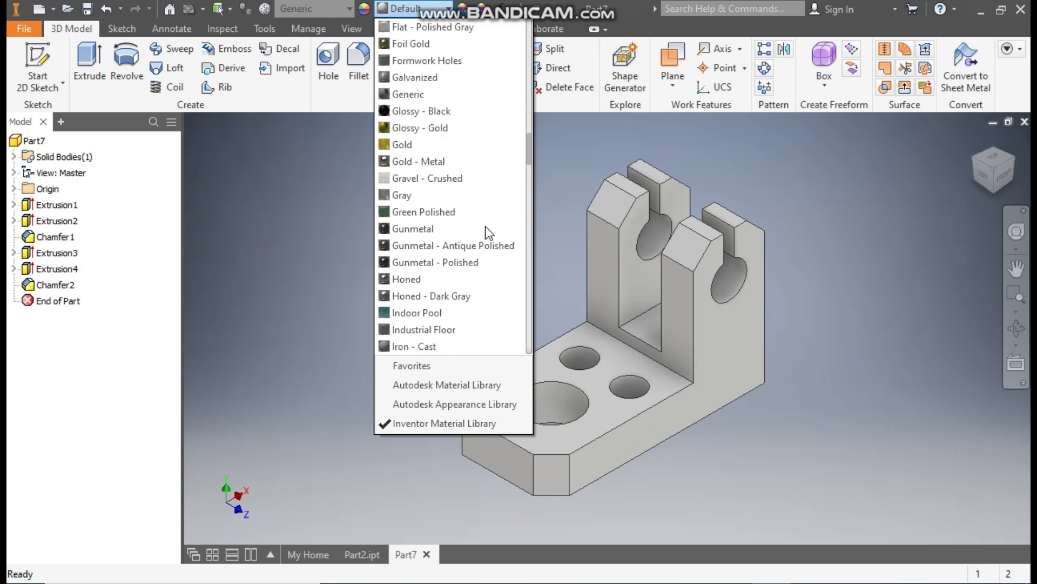
scroll(485, 225, "down", 2)
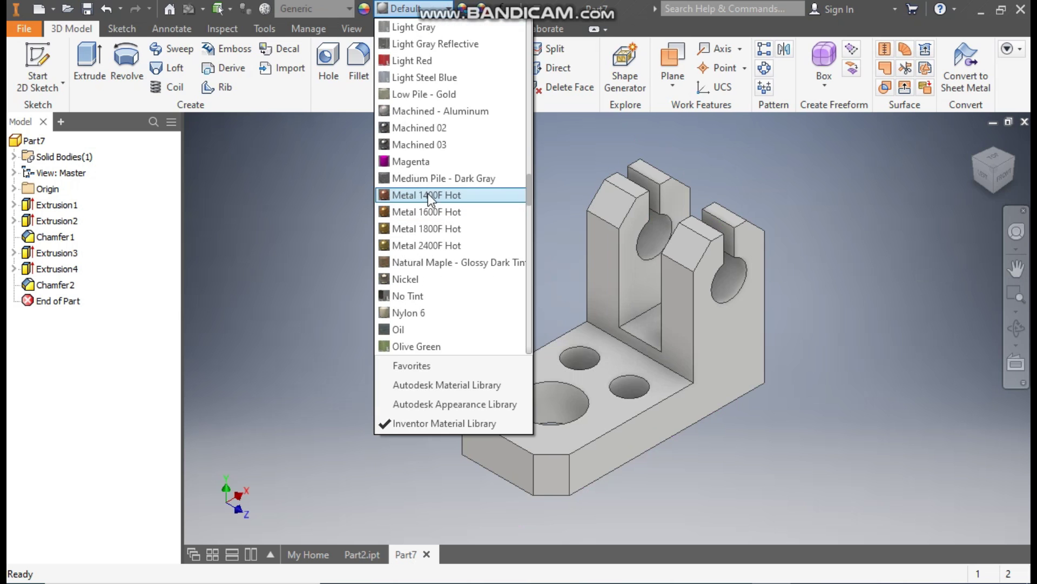
left_click(410, 162)
key("F2")
mouse_move(429, 325)
left_mouse_down()
mouse_move(405, 327)
mouse_move(406, 348)
mouse_move(419, 341)
left_mouse_up()
key("Escape")
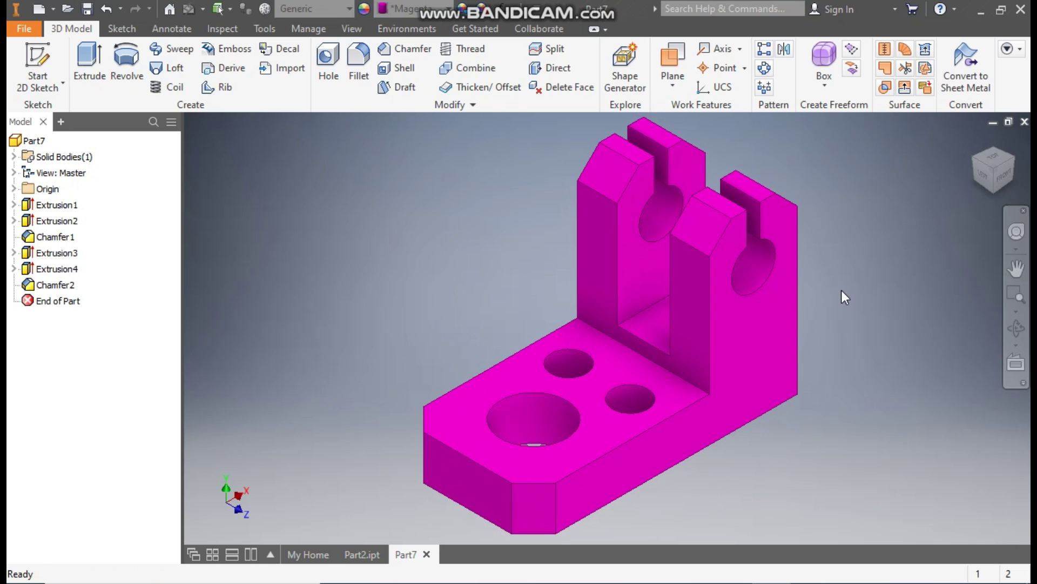